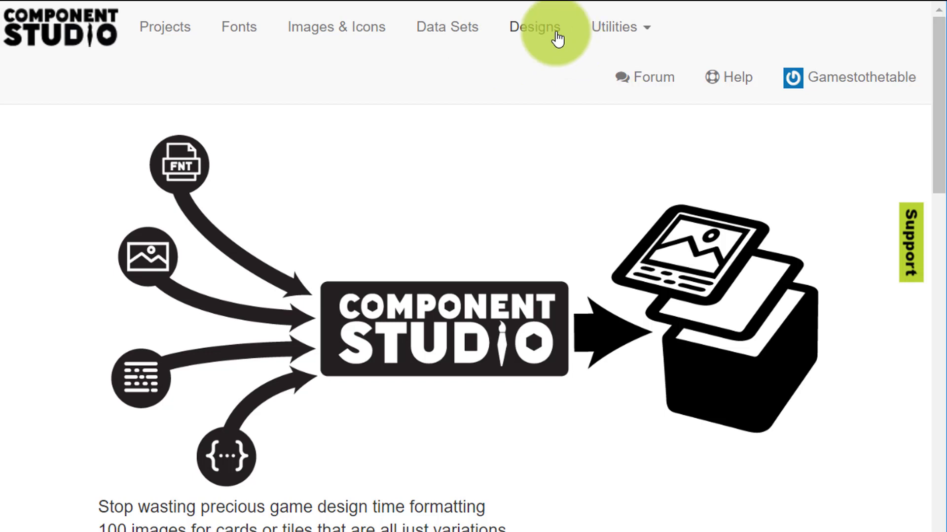
Create a design named Event Deck with component type Poker Deck (825x1125) and open it for editing.
click(555, 37)
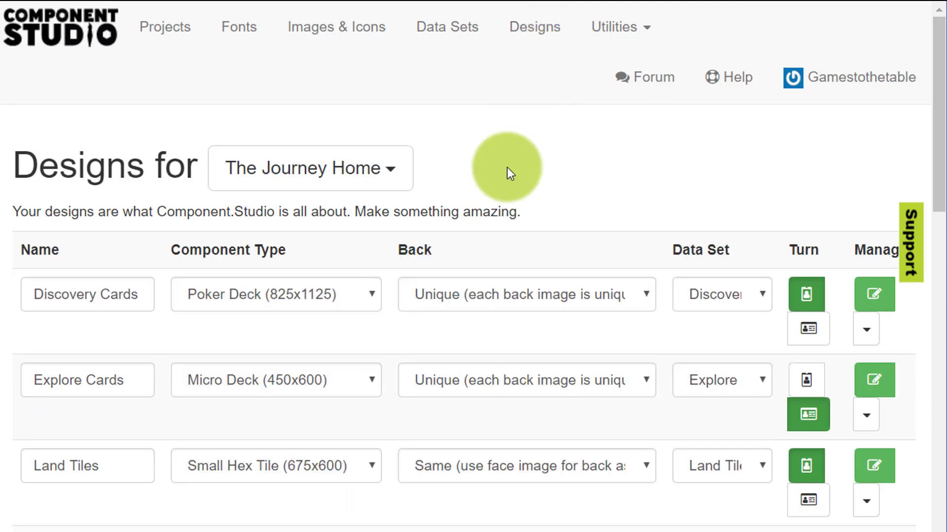
scroll(507, 174, down, 6)
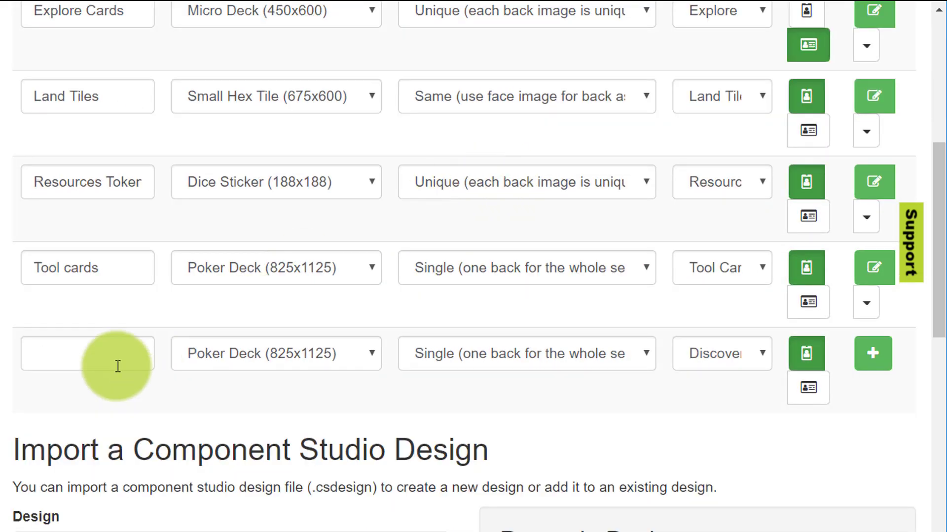
click(117, 366)
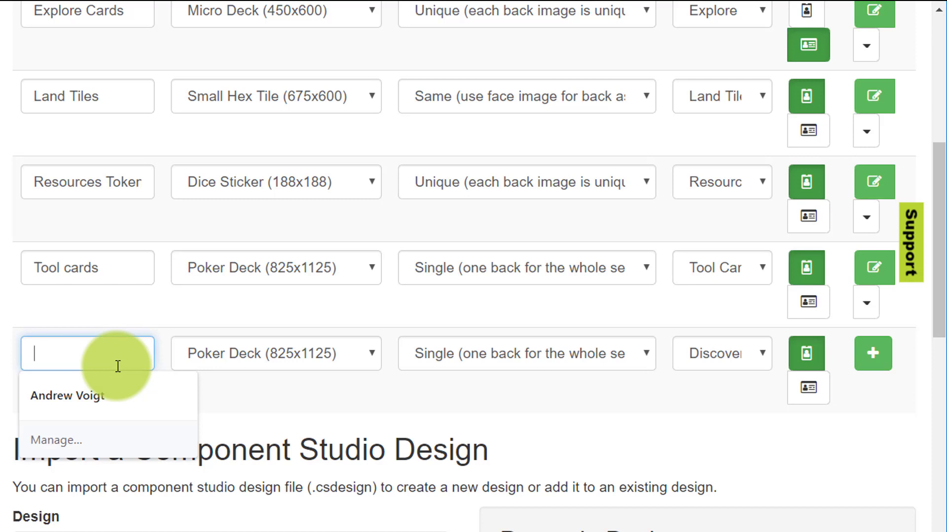
text(Event Deck)
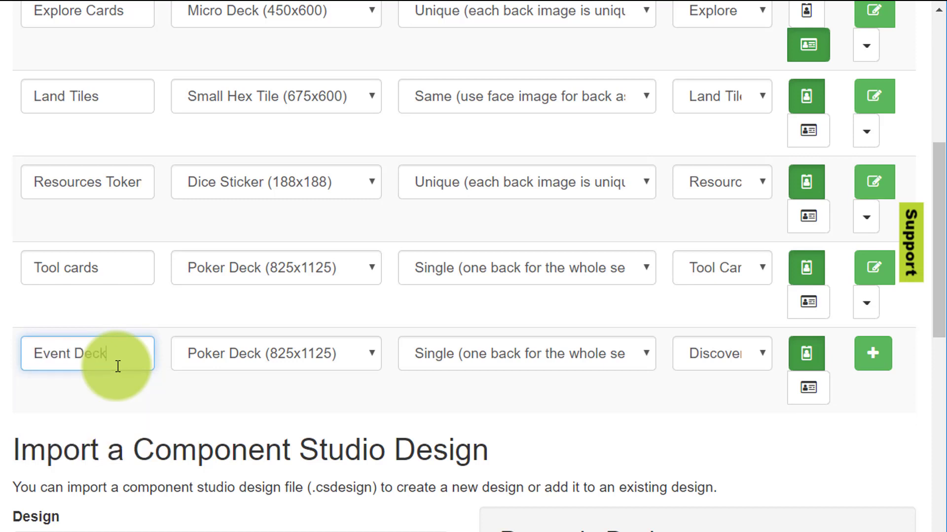
click(368, 349)
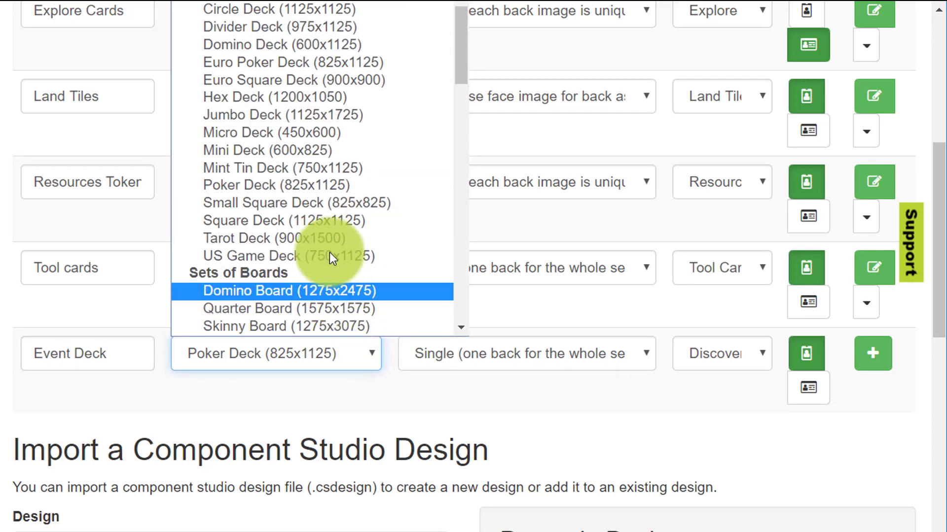
click(336, 187)
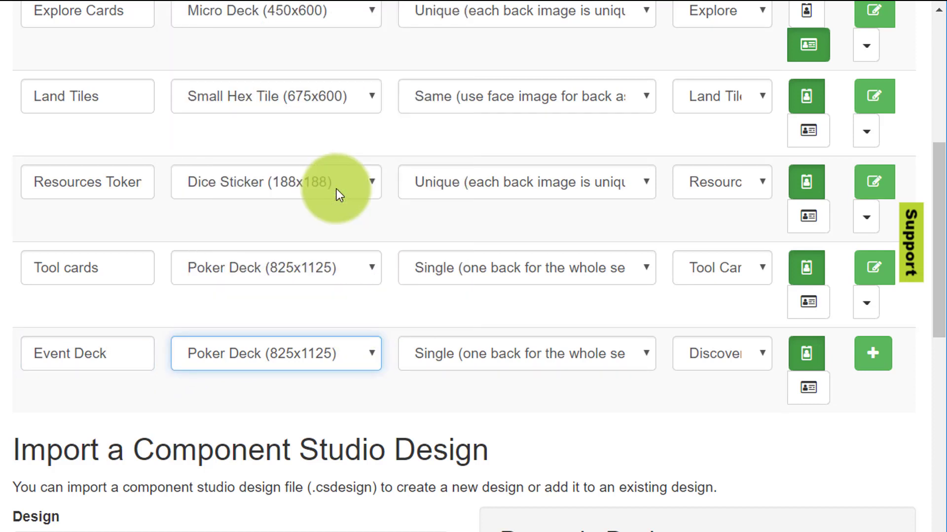
click(894, 364)
click(893, 363)
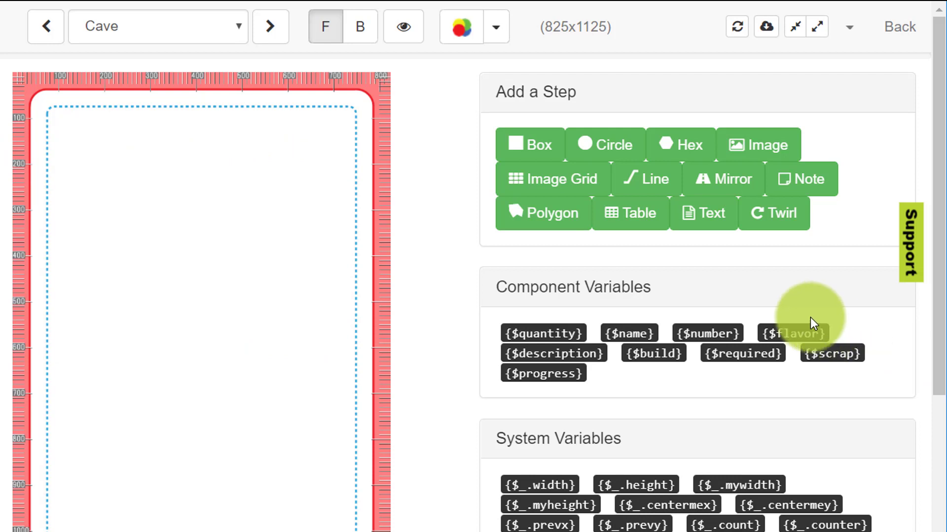
Add a text element named Event Name to the card face and replace its placeholder text with "Event Name".
click(713, 224)
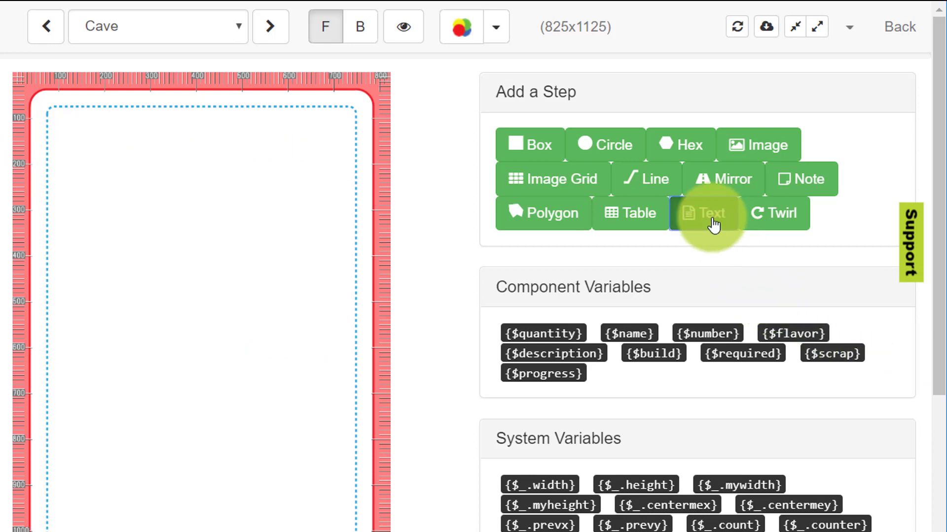
drag(813, 89, 699, 104)
text(Event Name)
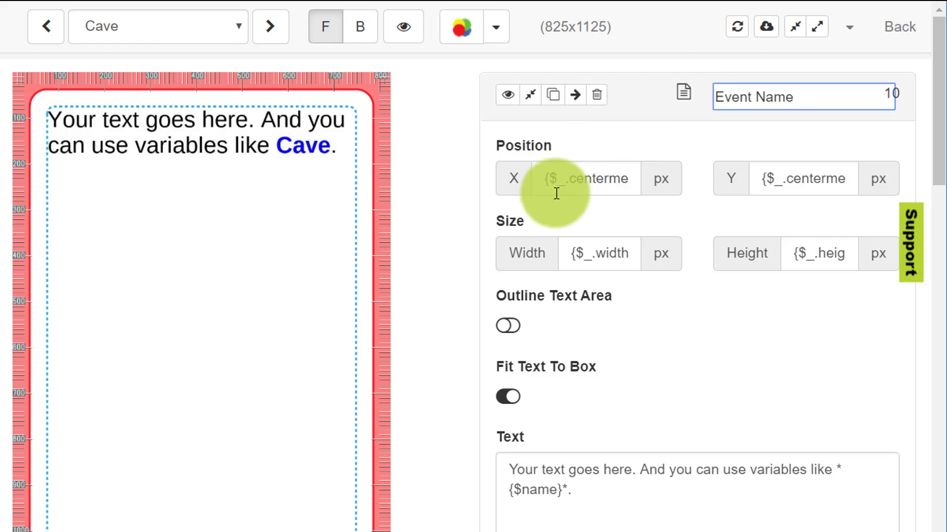
scroll(747, 229, down, 2)
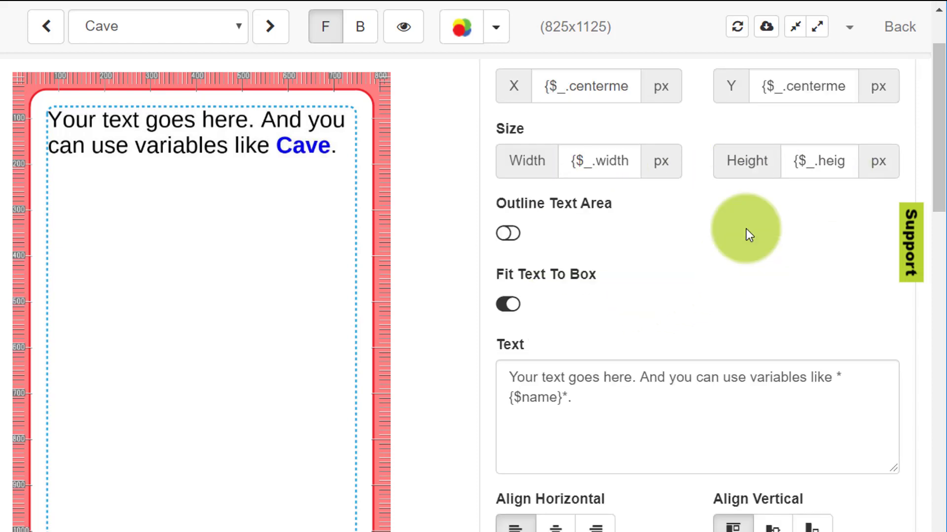
click(587, 408)
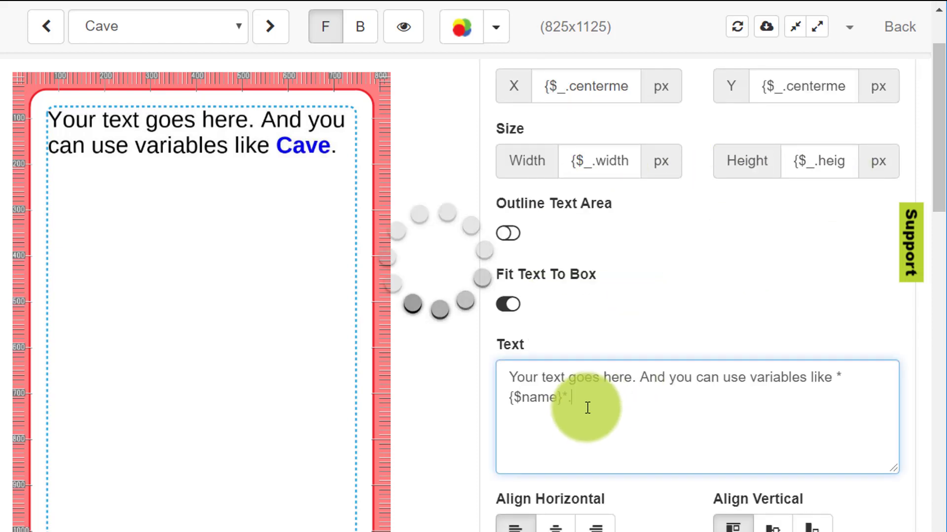
drag(583, 400, 503, 378)
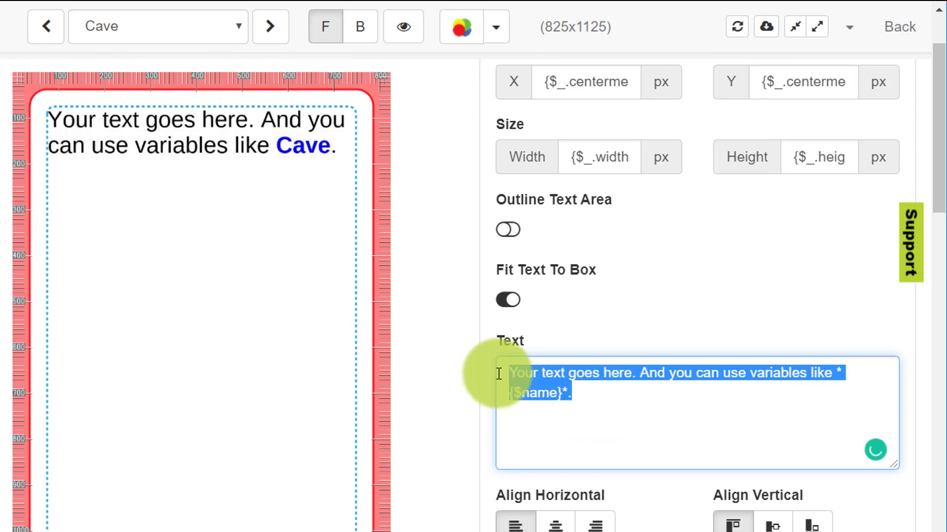
text(E)
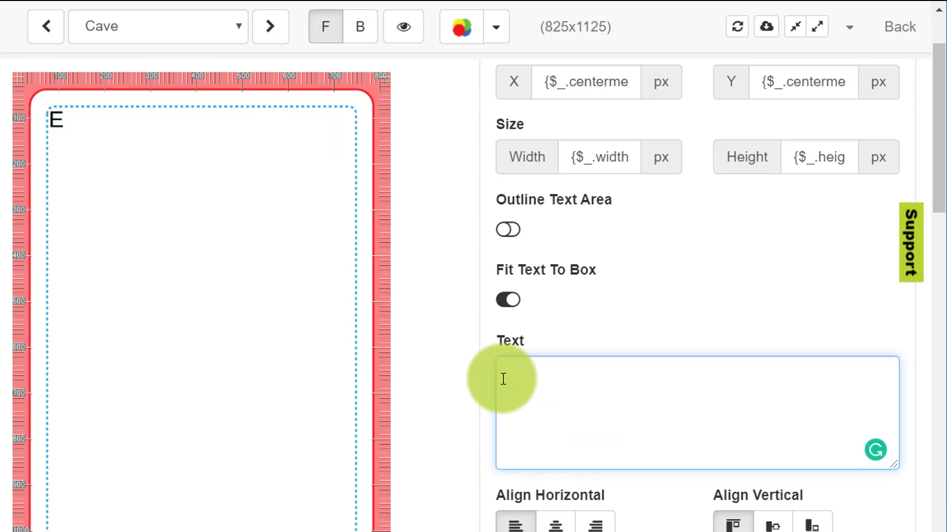
text(vent Name)
Center the Event Name text horizontally and set its font size to 100 px, collapsing its settings when done.
scroll(504, 379, down, 2)
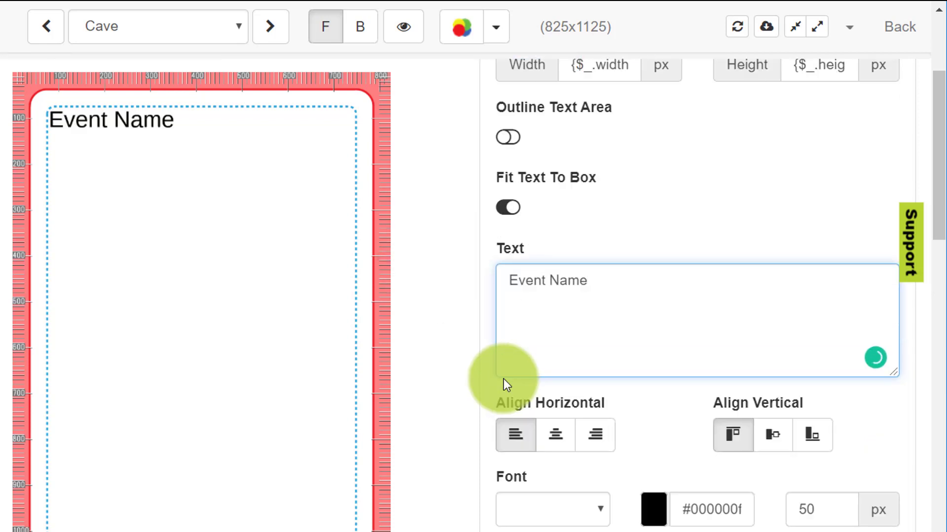
click(560, 440)
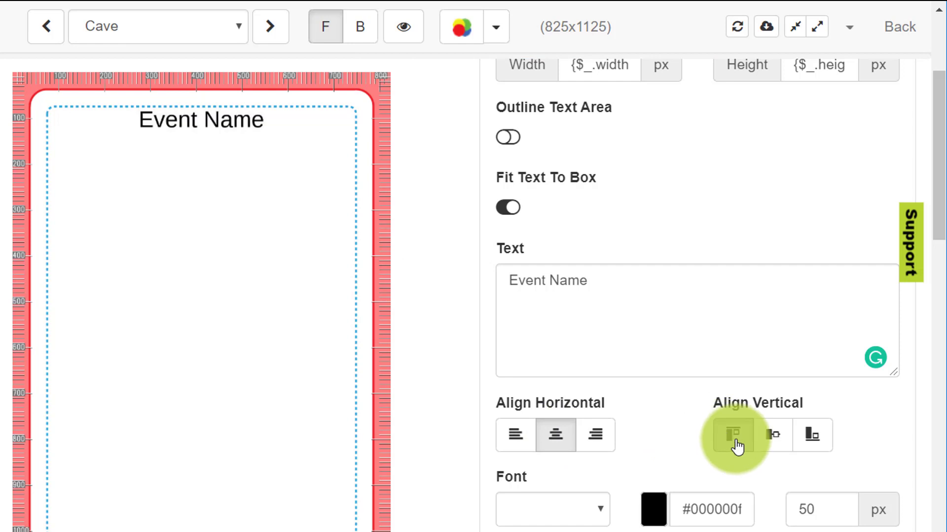
click(818, 509)
double_click(805, 508)
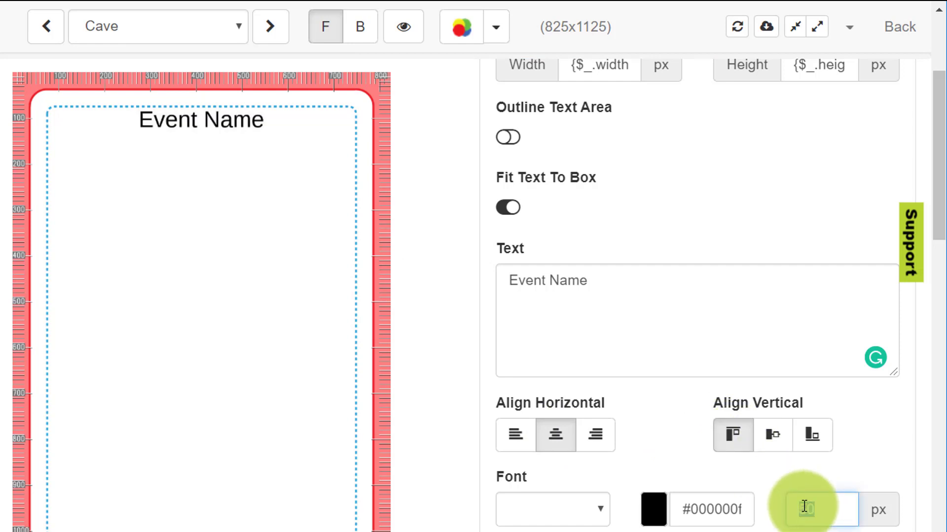
text(200)
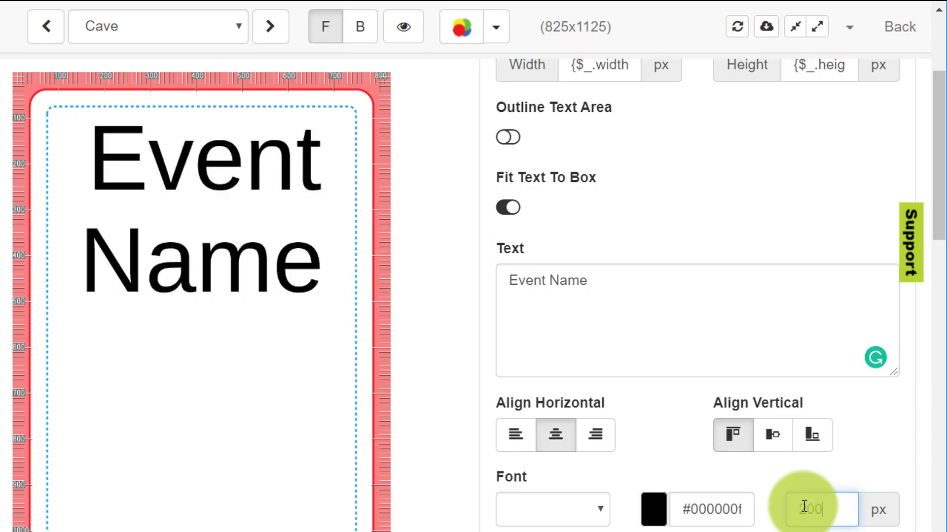
double_click(804, 507)
text(100)
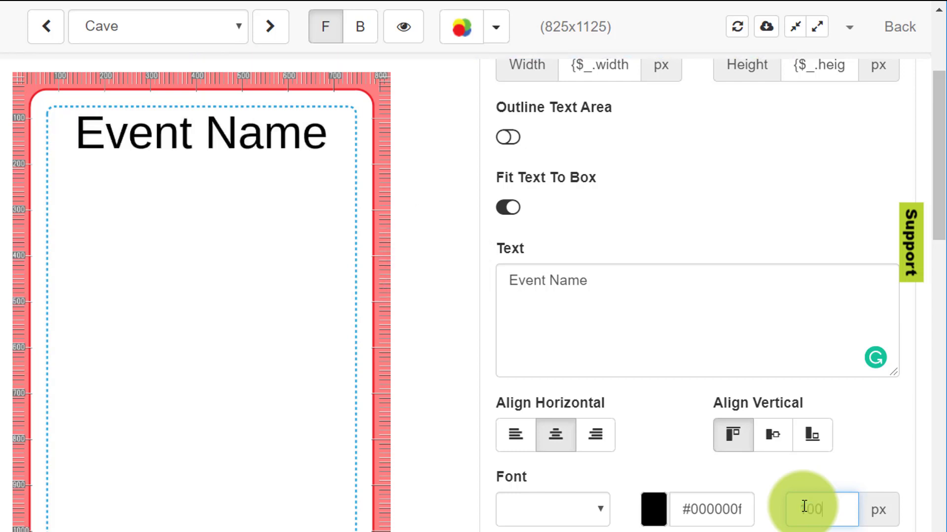
scroll(804, 507, up, 4)
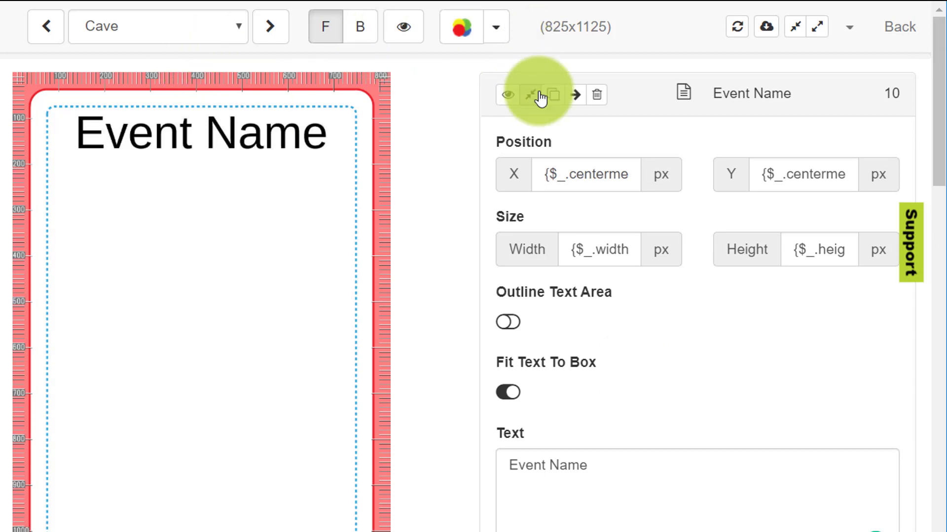
click(540, 96)
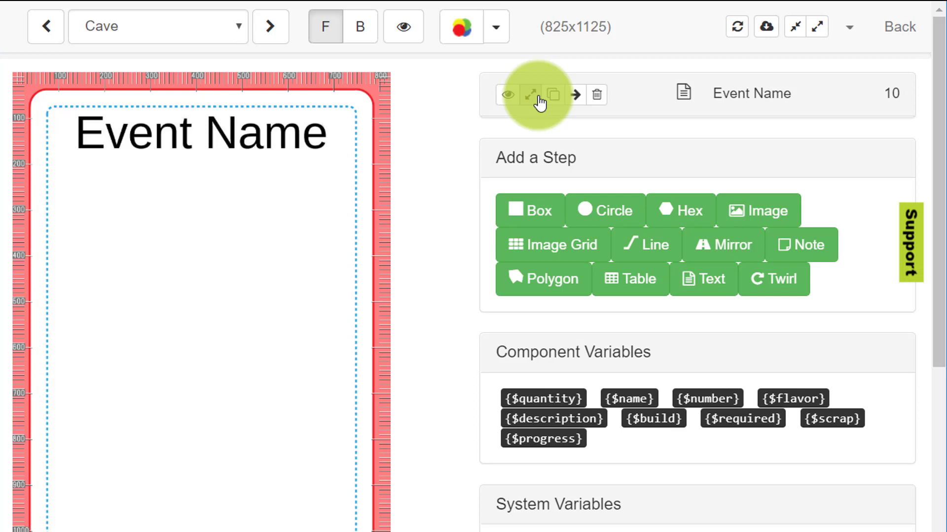
Add a full-width box with a height of 10 px and a solid black fill (#000000FF).
click(557, 215)
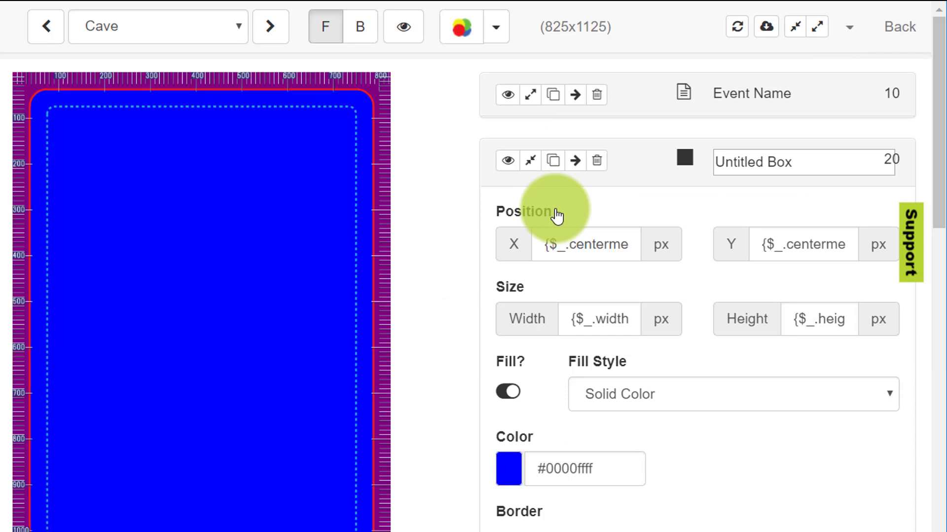
triple_click(822, 321)
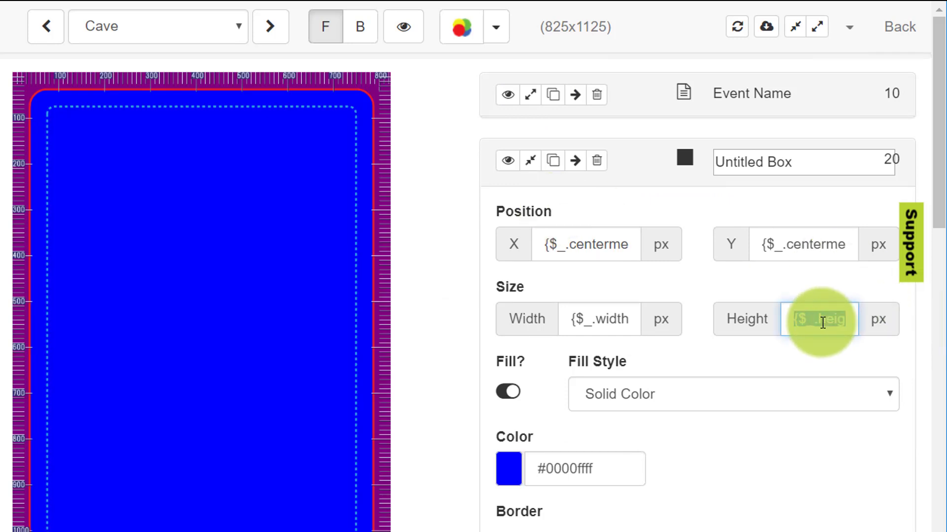
key(BackSpace)
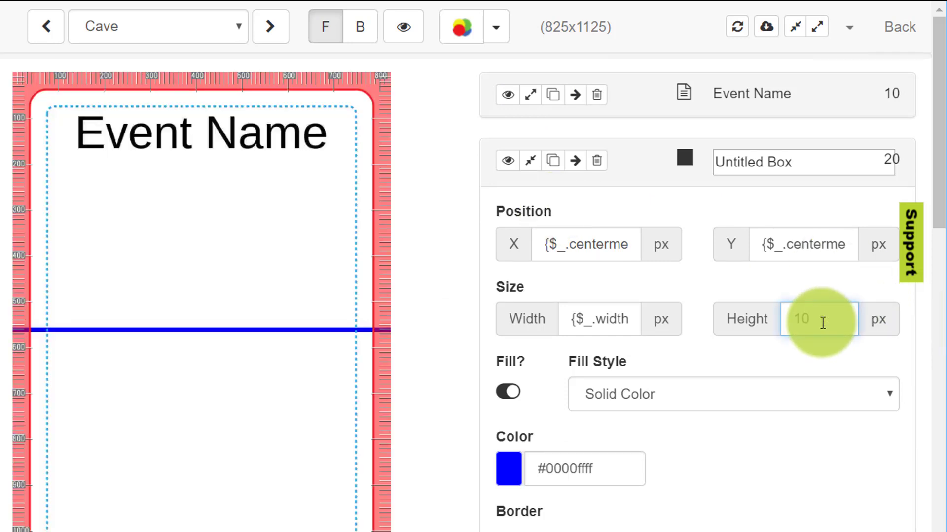
click(511, 468)
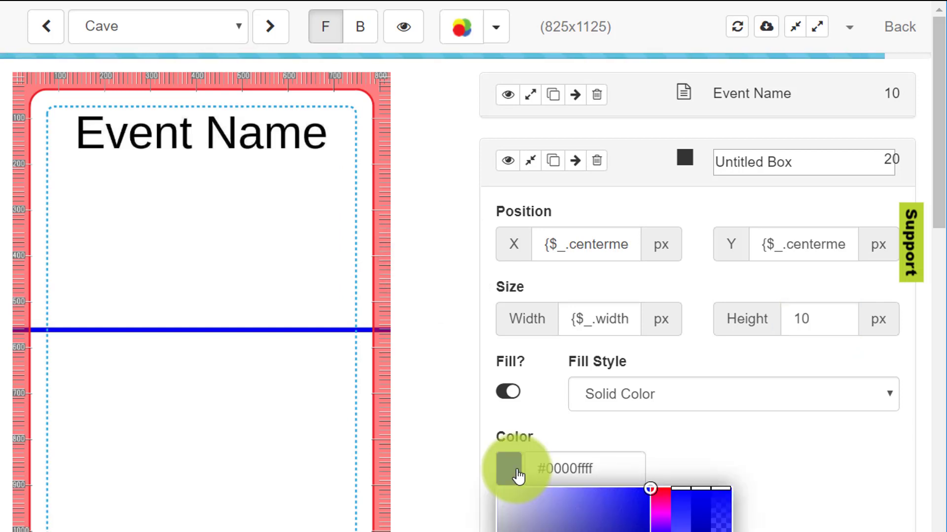
click(708, 480)
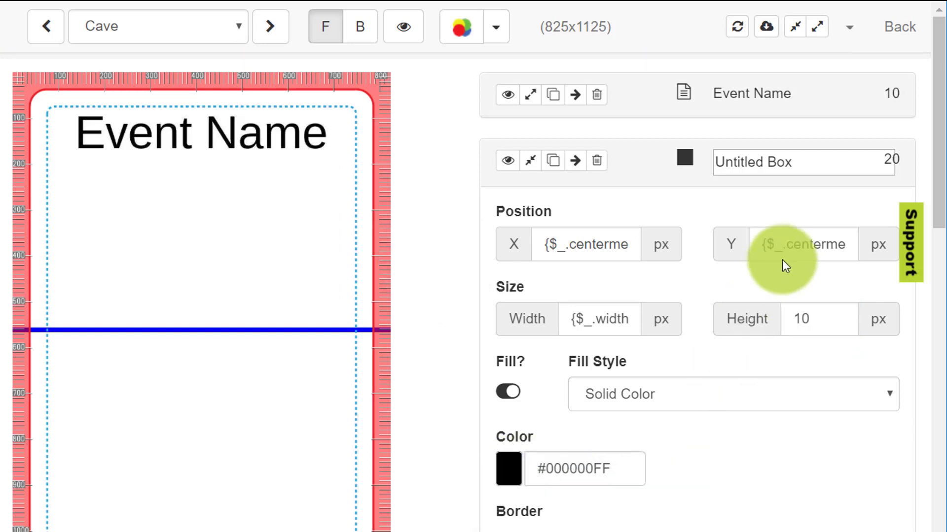
Set the box's Y position to 200 px and rename it Divider, collapsing its settings when done.
triple_click(789, 246)
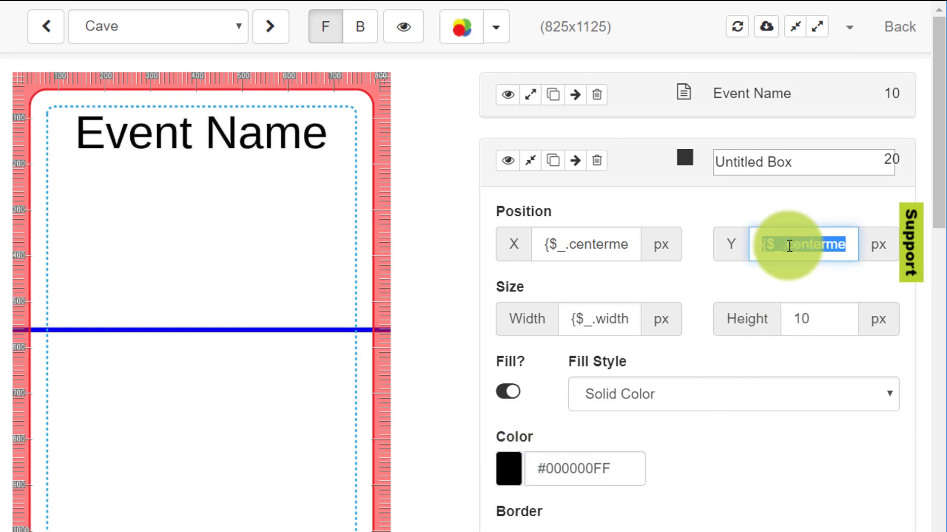
text(200)
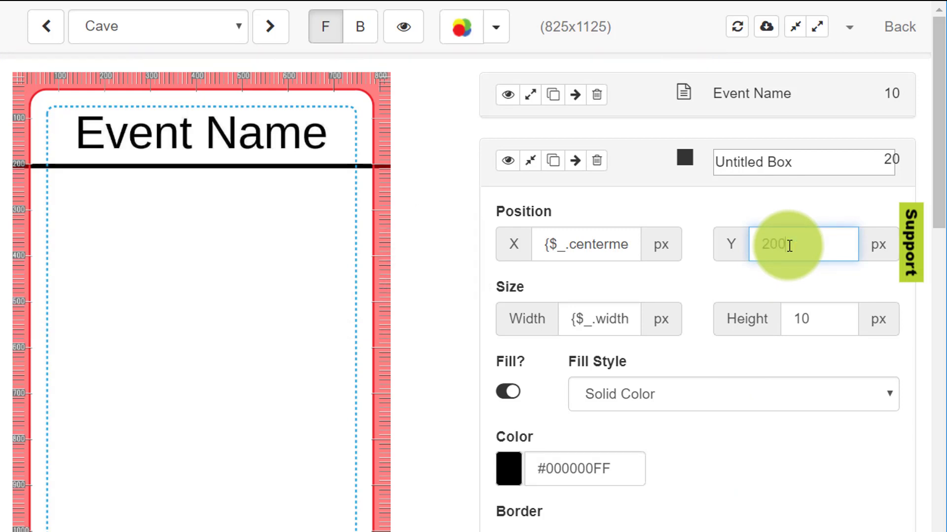
click(754, 163)
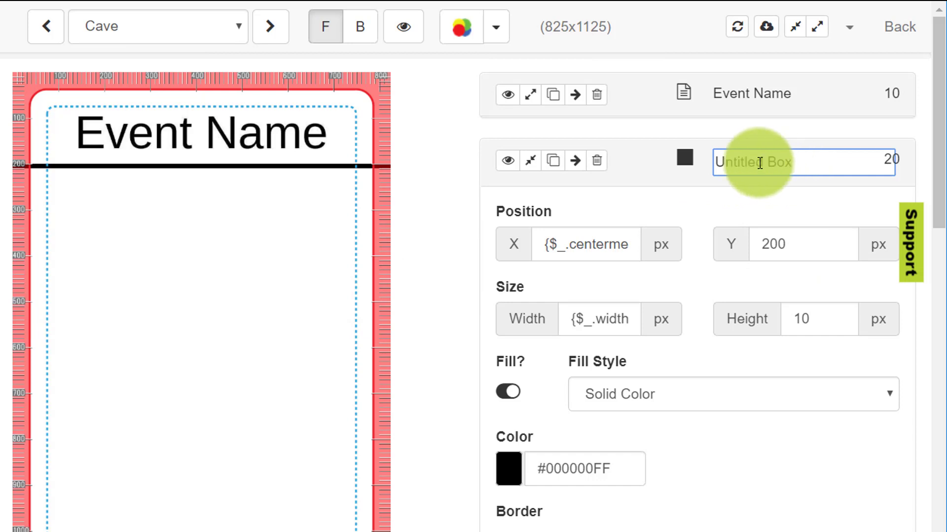
triple_click(711, 159)
text(Divider)
click(529, 163)
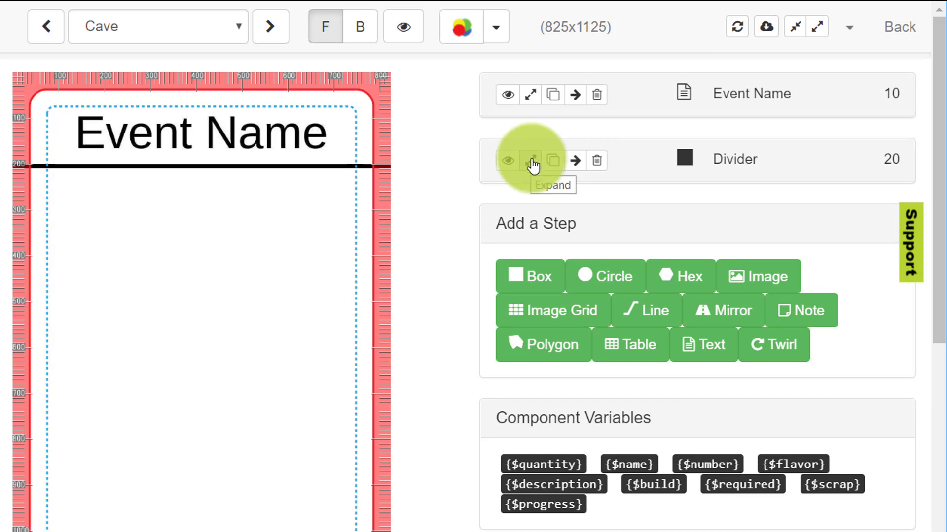
Add a second text element named Event Text and center its text both horizontally and vertically.
click(724, 362)
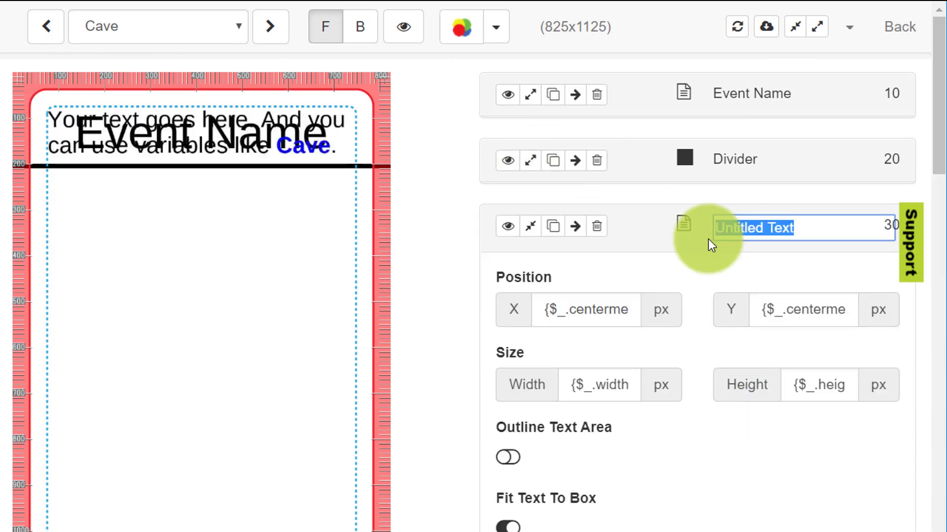
text(V)
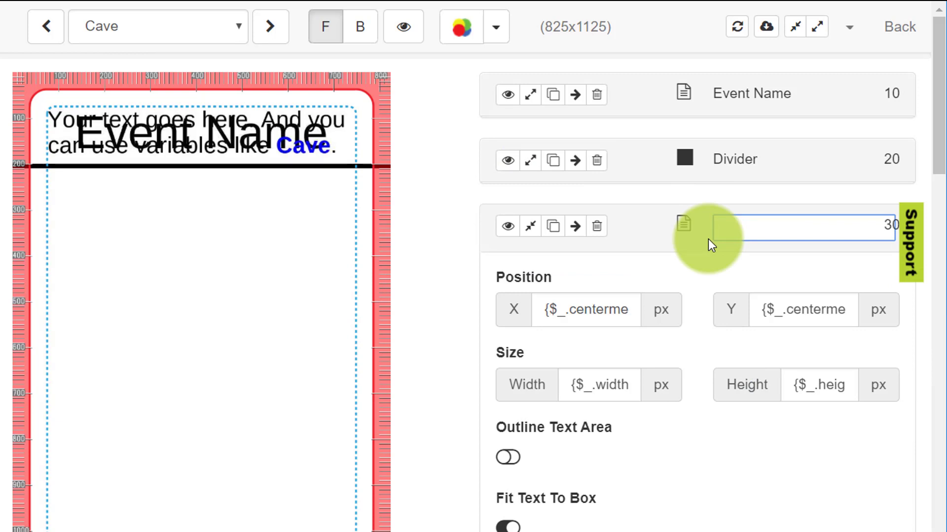
text(vent Text)
scroll(709, 239, down, 7)
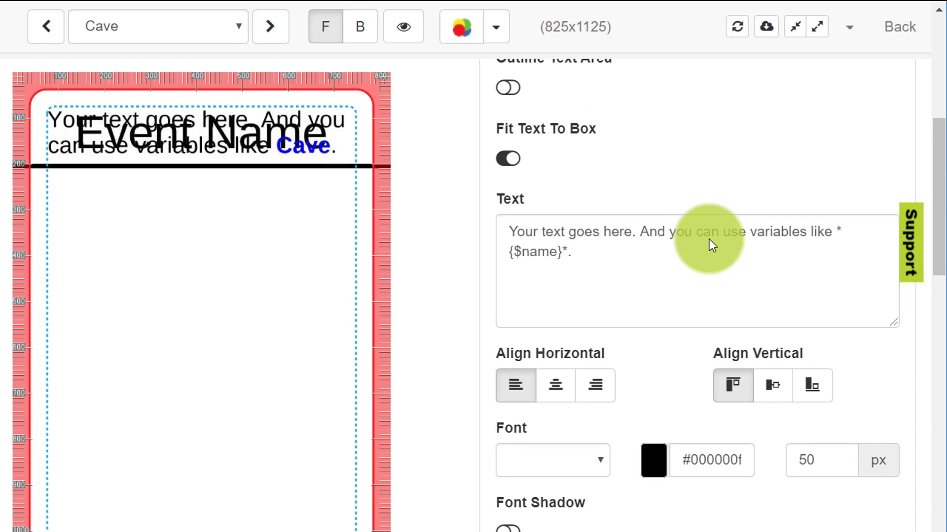
click(556, 398)
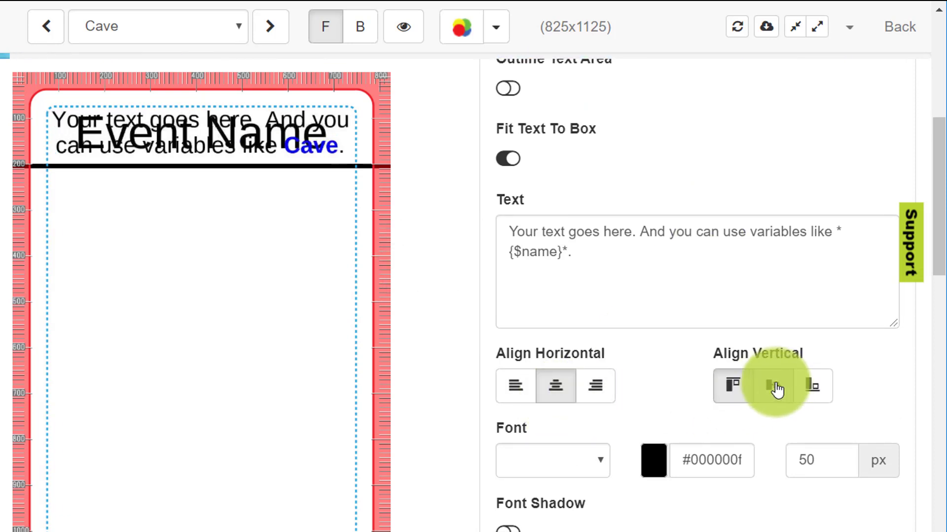
click(774, 387)
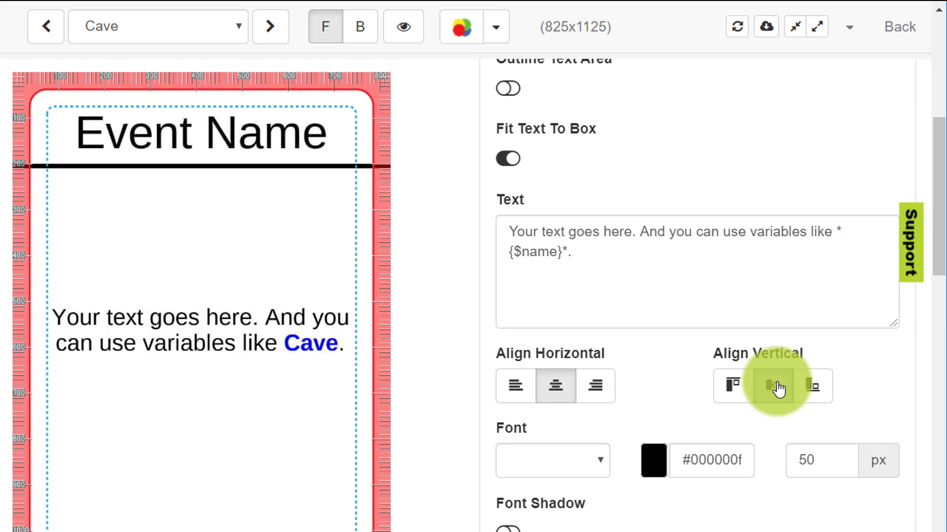
Replace the placeholder wording of the Event Text element with "Event Text".
drag(570, 256, 487, 229)
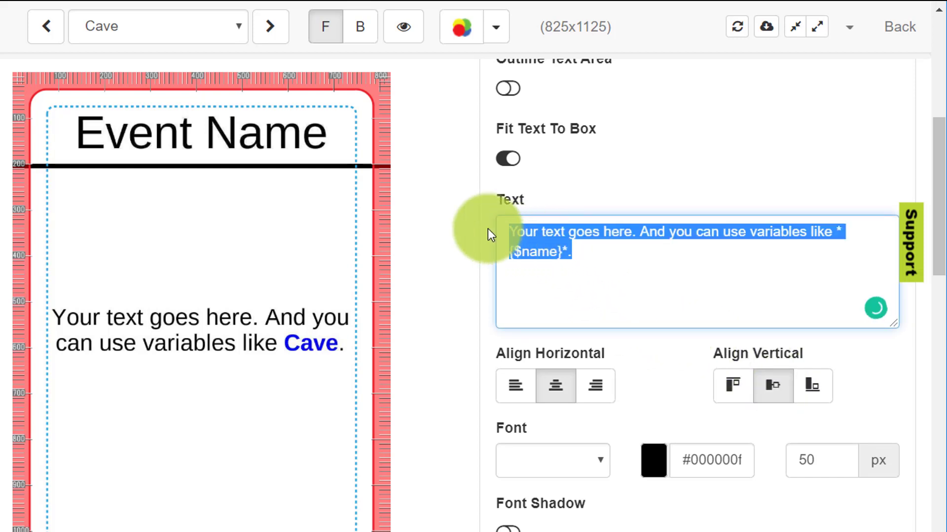
text(Even)
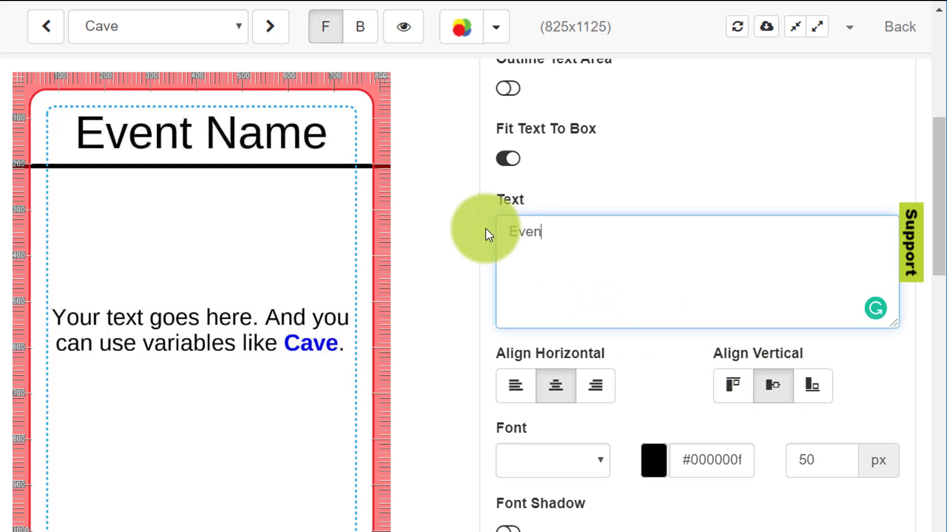
text(t Text)
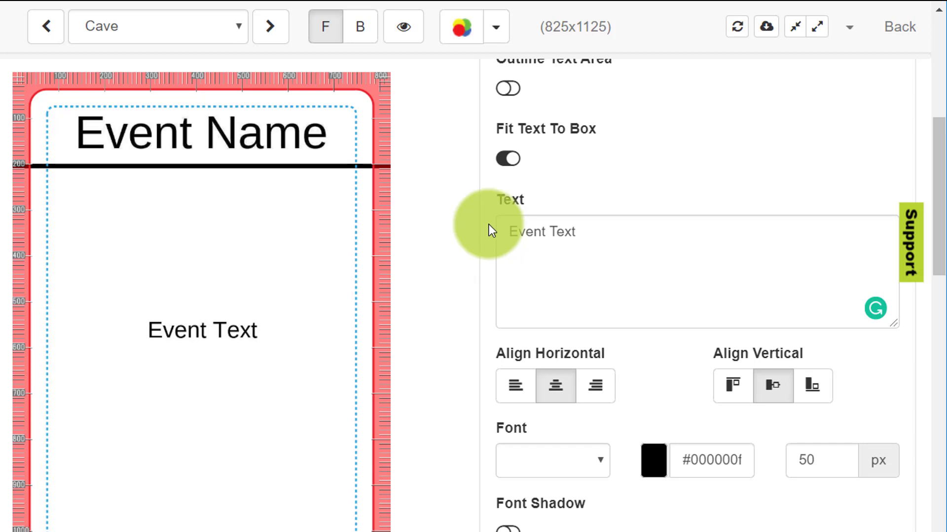
Leave the design, create a component data set named Event Deck and open it for editing.
click(905, 34)
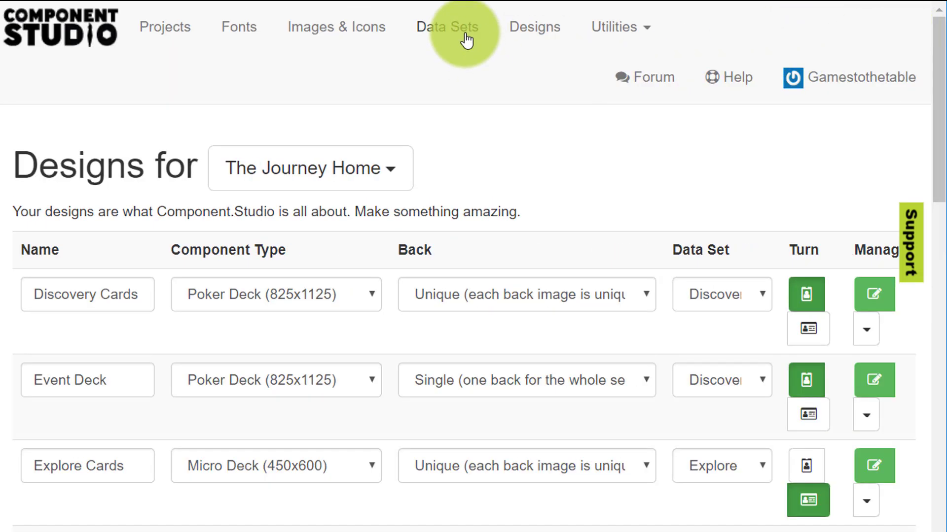
click(467, 40)
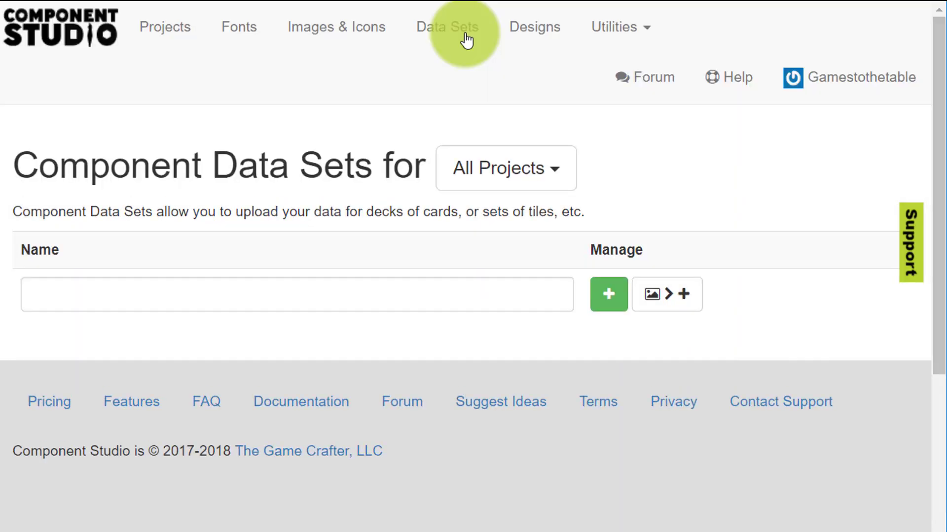
scroll(465, 32, down, 5)
click(53, 279)
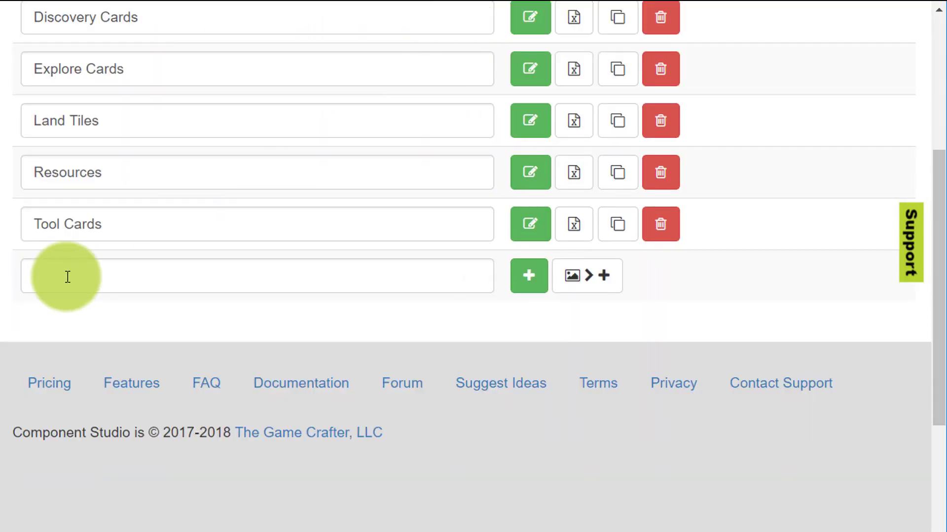
click(68, 277)
text(Event Deck)
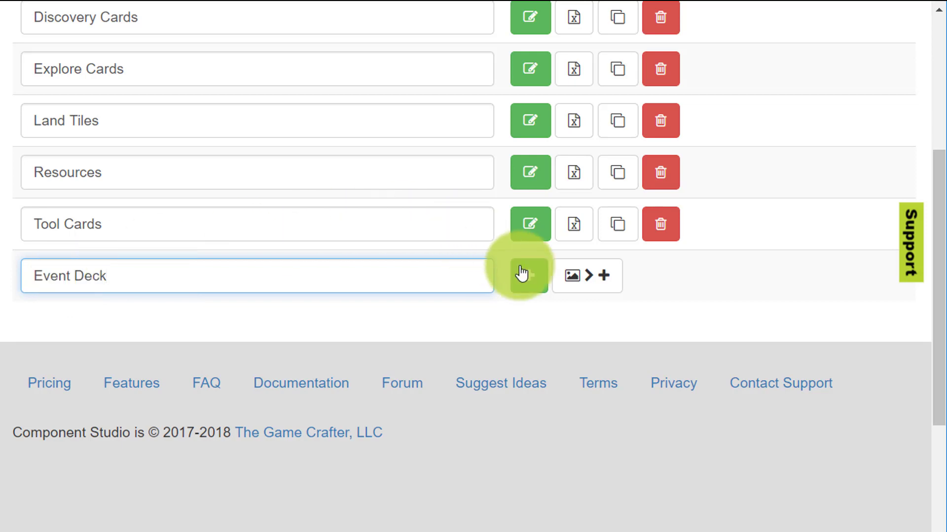
click(539, 281)
click(539, 281)
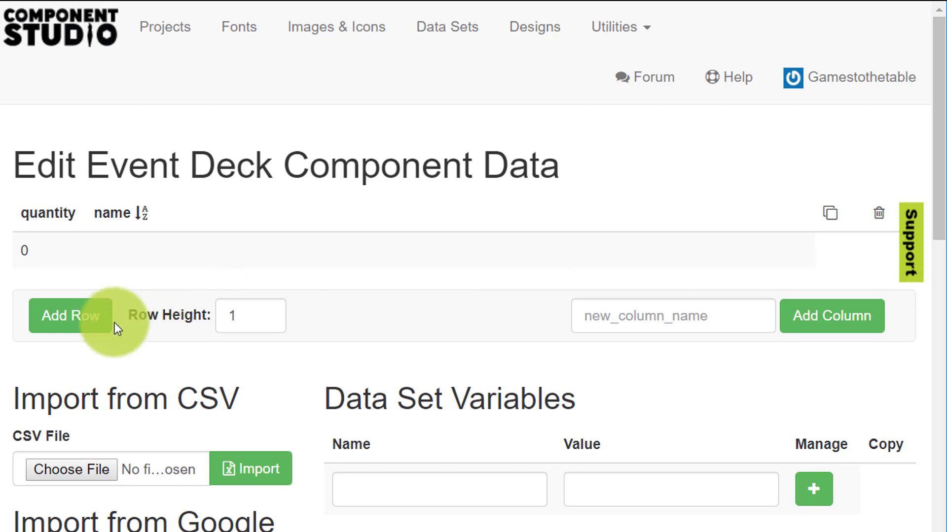
Add a row named Full Moon and a new column named event_text to the data set.
click(92, 334)
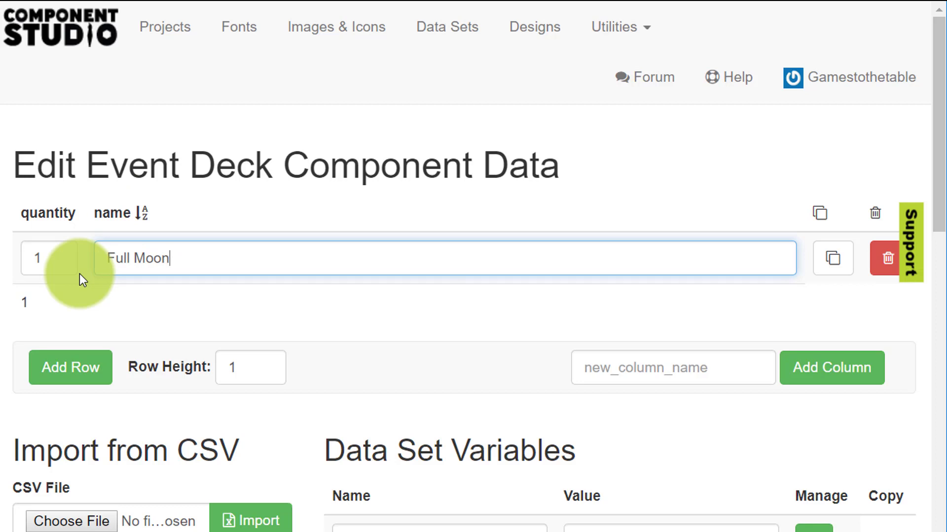
click(723, 369)
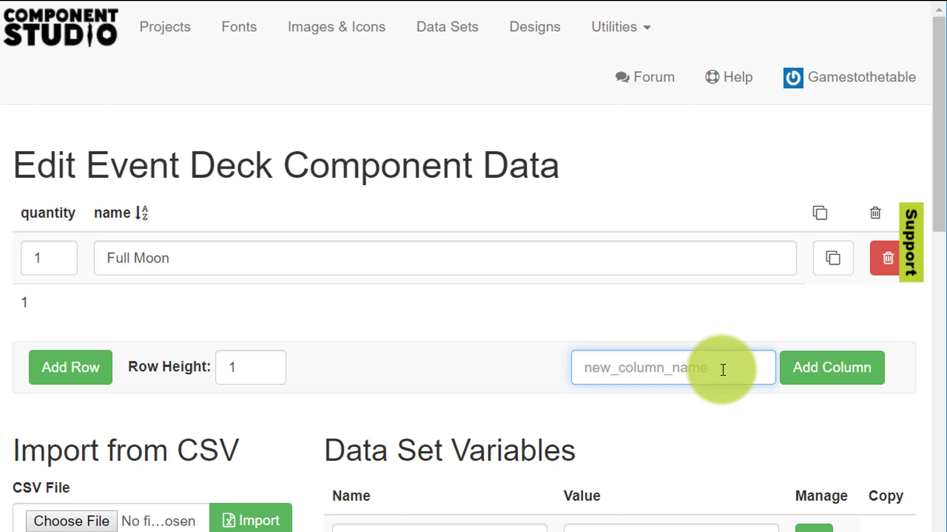
text(event)
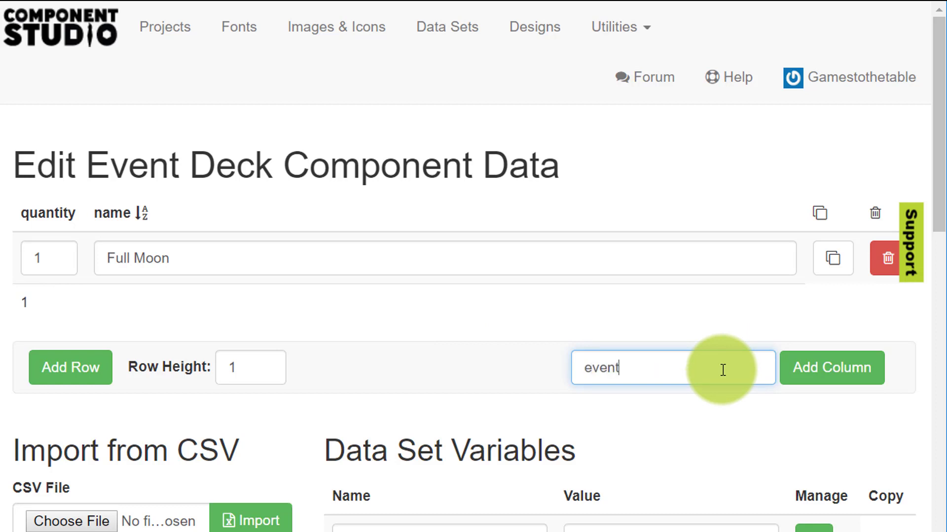
text(_text)
click(805, 383)
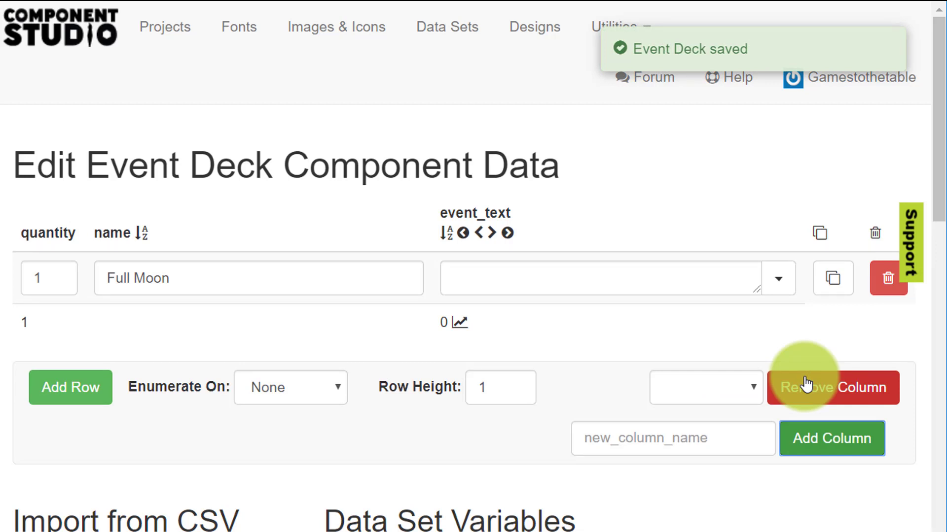
Enter "Players outside of a shelter may move one space." as the event text of the Full Moon row.
click(690, 278)
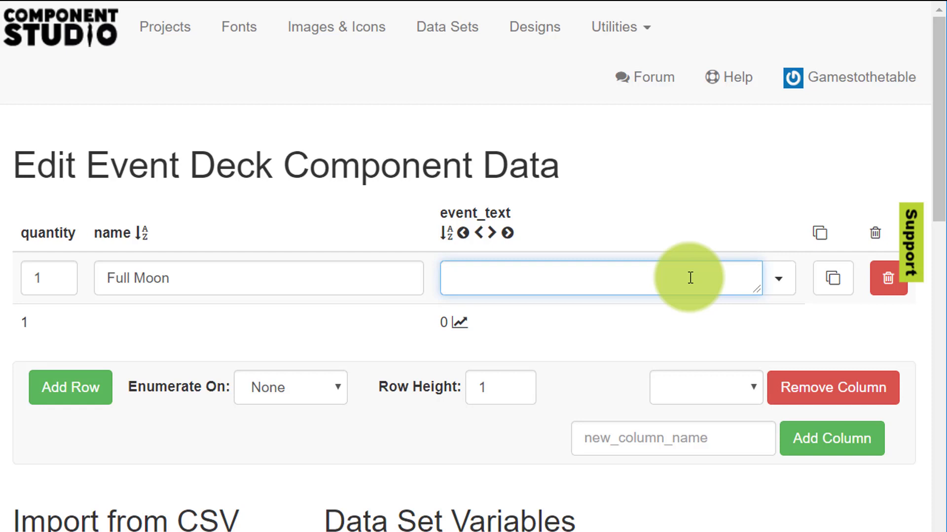
text(Players outside of a s)
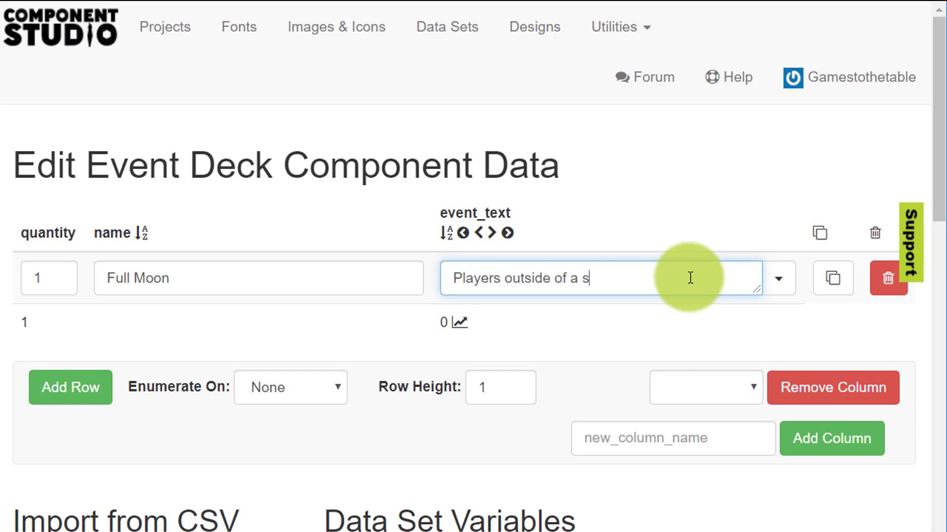
text(helter may move one space.)
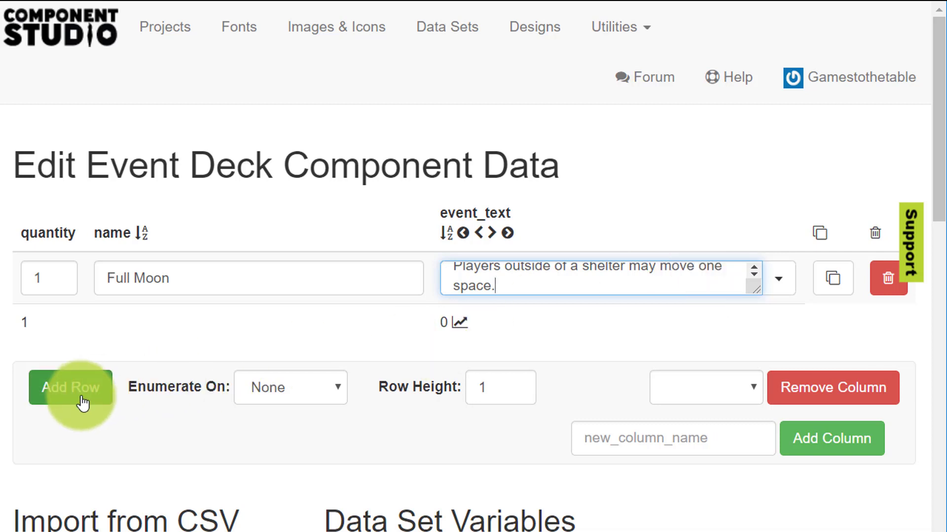
Add four more rows to the Event Deck data set.
click(97, 399)
click(110, 492)
click(110, 492)
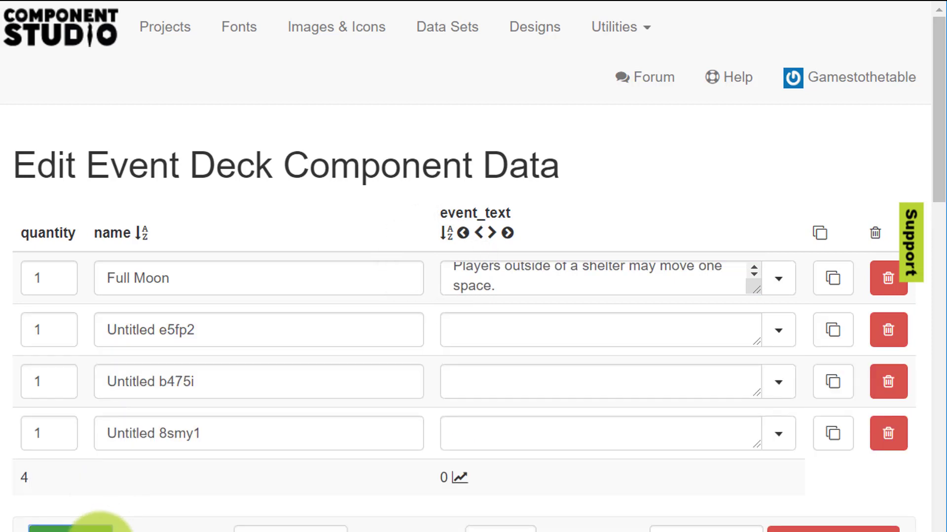
click(113, 530)
Name the four new rows, in order, Storm, High Tide, Wild Fire and Cold Night.
triple_click(159, 335)
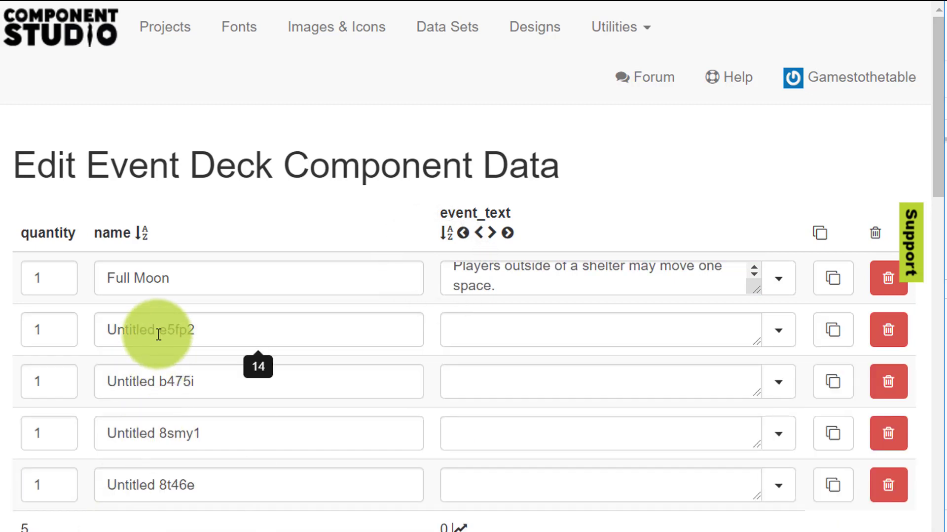
text(Storm)
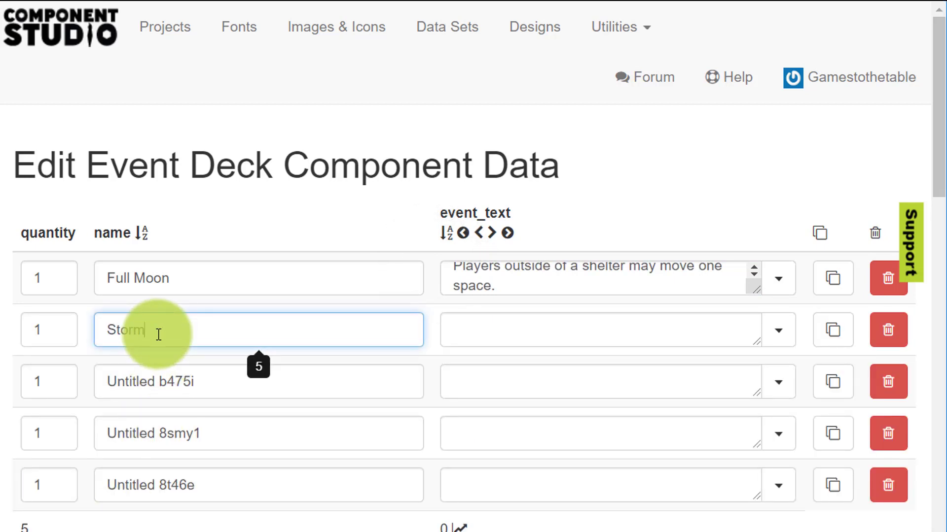
triple_click(172, 376)
text(High Tide)
triple_click(168, 437)
text(Wild Fire)
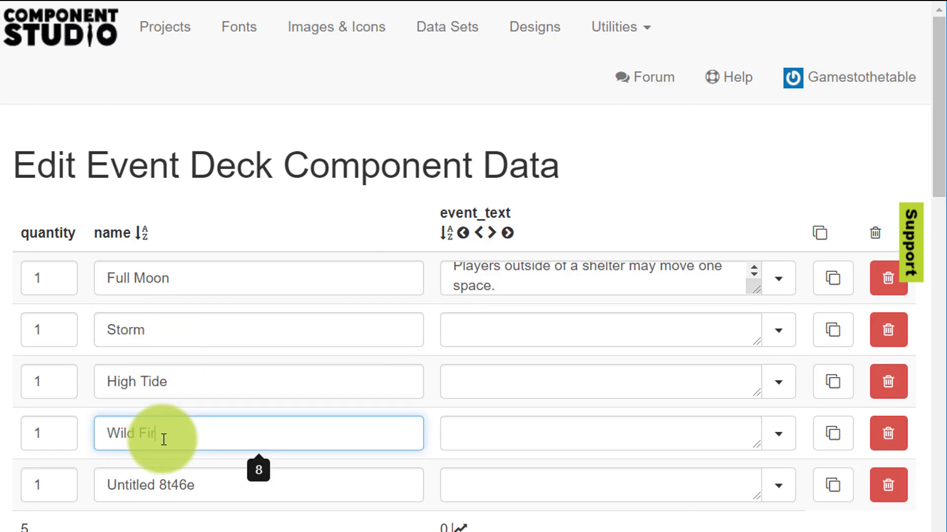
triple_click(156, 487)
text(Cold Night)
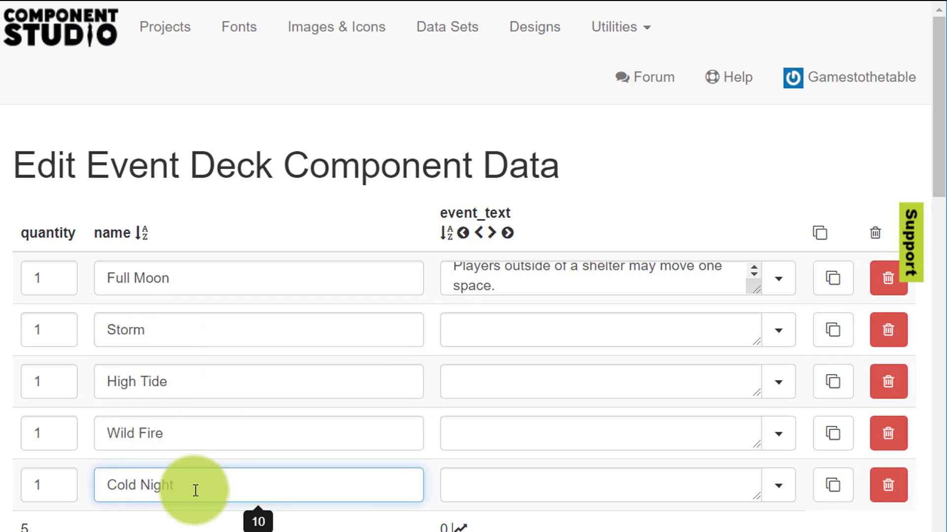
Set Storm's event text to "Players without shelter lose a wellness" and High Tide's to "Players adjacent to water lose one item".
click(483, 330)
text(Players without shelter lose a wellness)
click(469, 380)
text(Players adjacent to water lose one item)
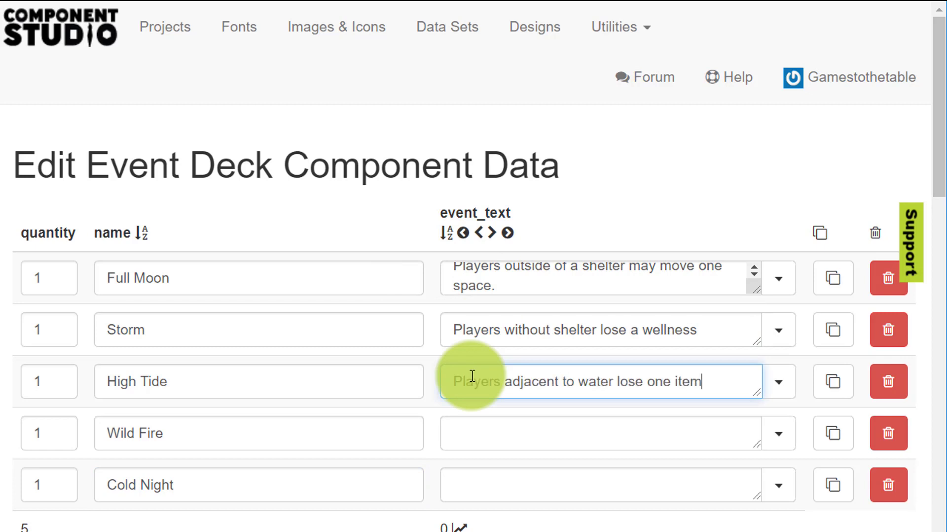
Set Wild Fire's text to "Players on a field lose one wellness" and Cold Night's to "If you do not have a fire at camp, lose one wellness".
click(472, 435)
text(Players on a field lose one wellness)
click(464, 484)
text(If you do not have a fire at camp, lose one wellness)
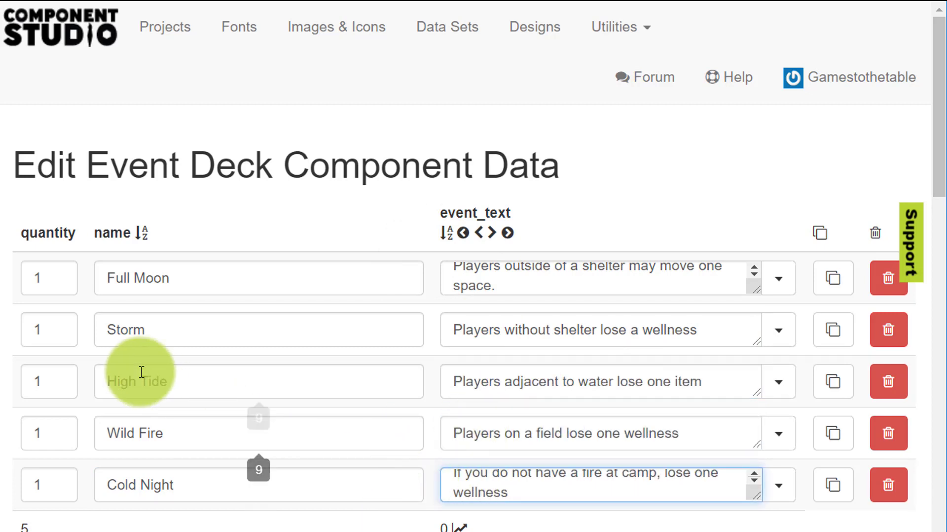
Set the card quantities to 2 for Full Moon, 4 for High Tide and 2 for Wild Fire.
click(60, 276)
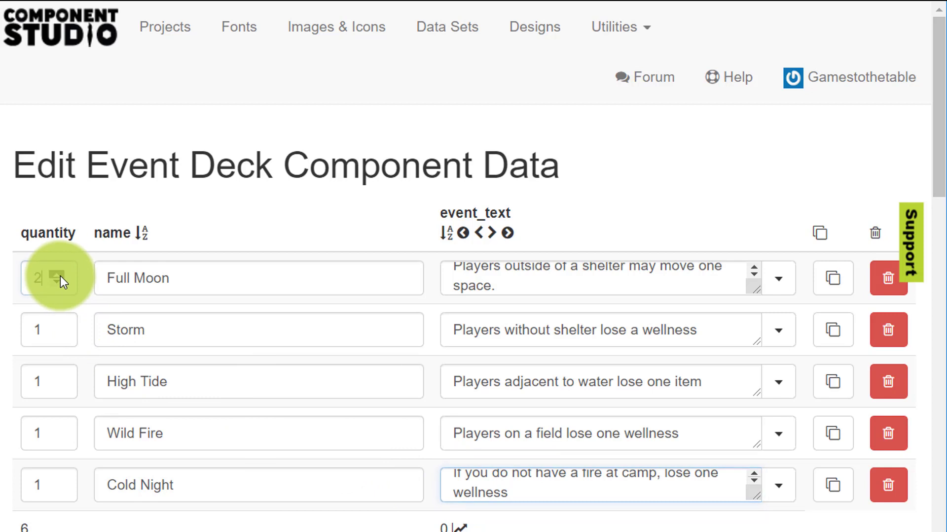
click(57, 378)
click(57, 378)
click(57, 378)
click(57, 430)
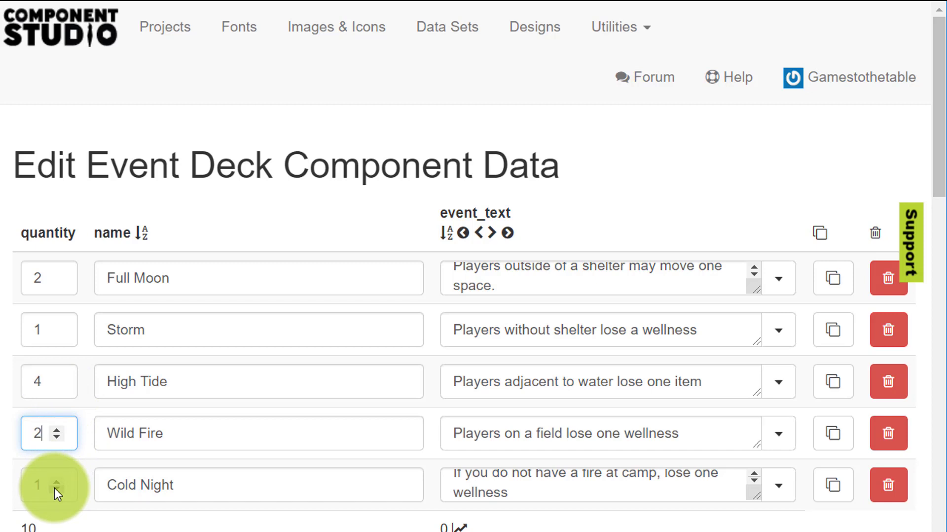
Assign the Event Deck data set to the Event Deck design and open that design for editing.
click(540, 39)
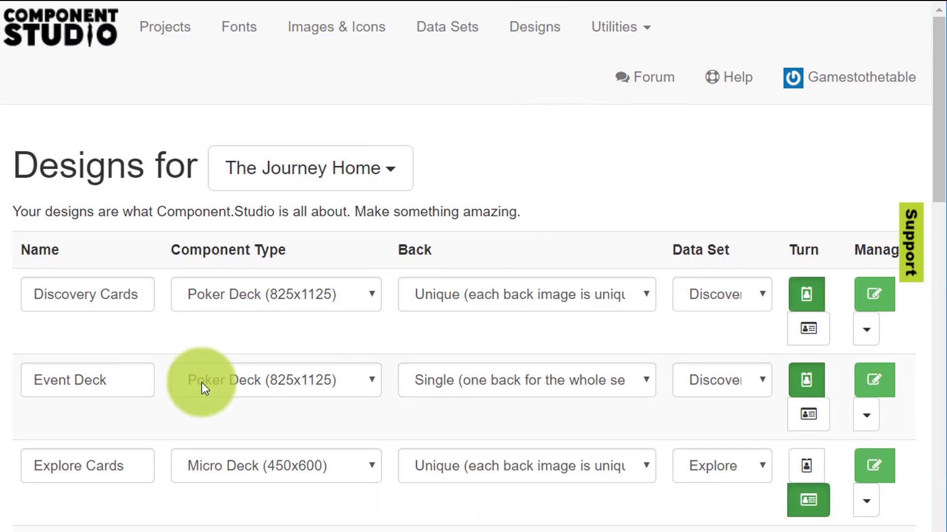
click(755, 385)
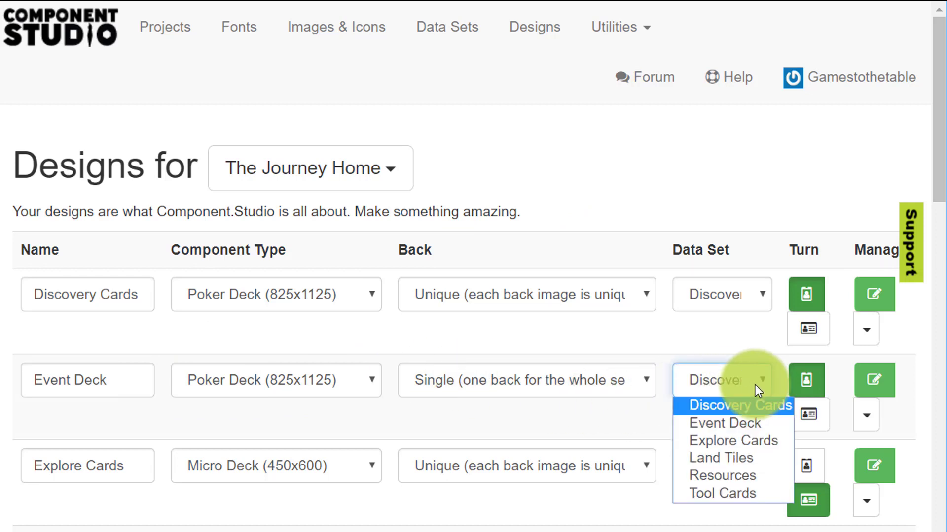
click(745, 423)
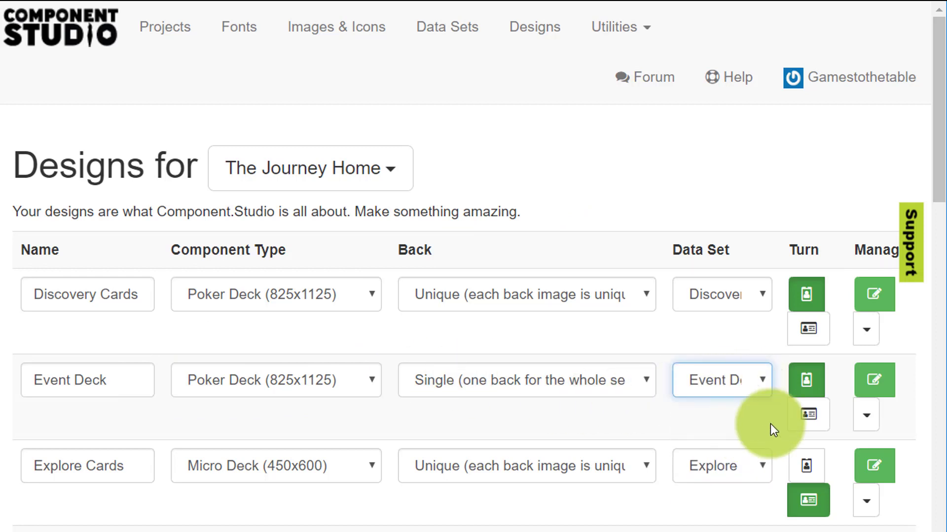
click(895, 393)
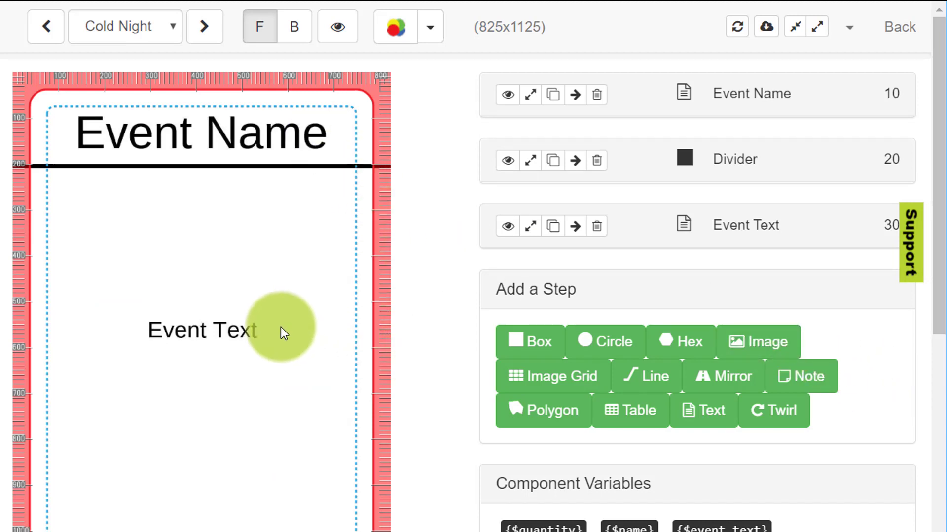
Replace the text of the Event Name element with the copied {$name} variable, collapsing its settings when done.
scroll(431, 411, down, 2)
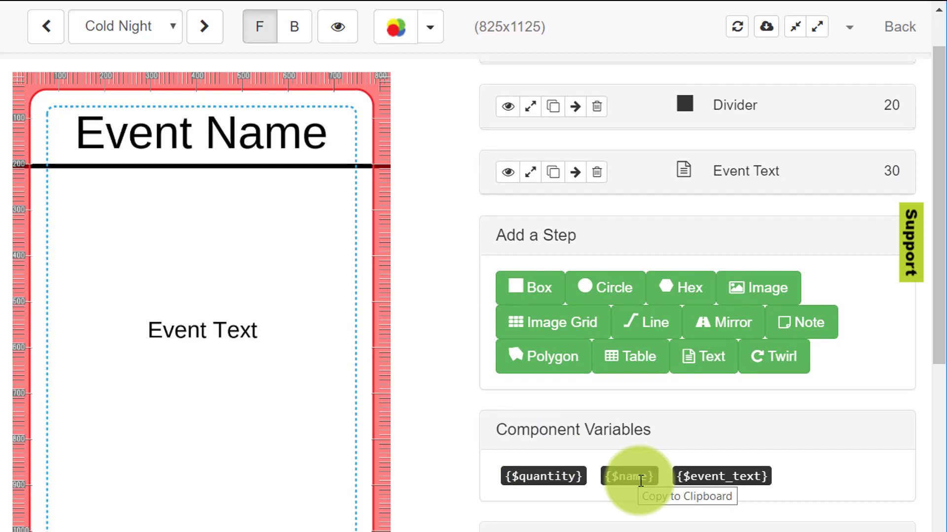
click(641, 481)
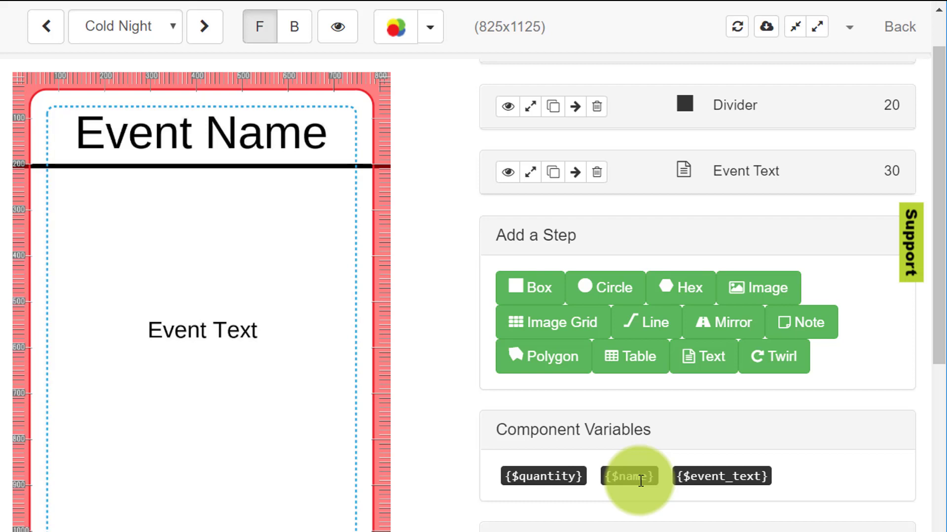
scroll(640, 481, up, 1)
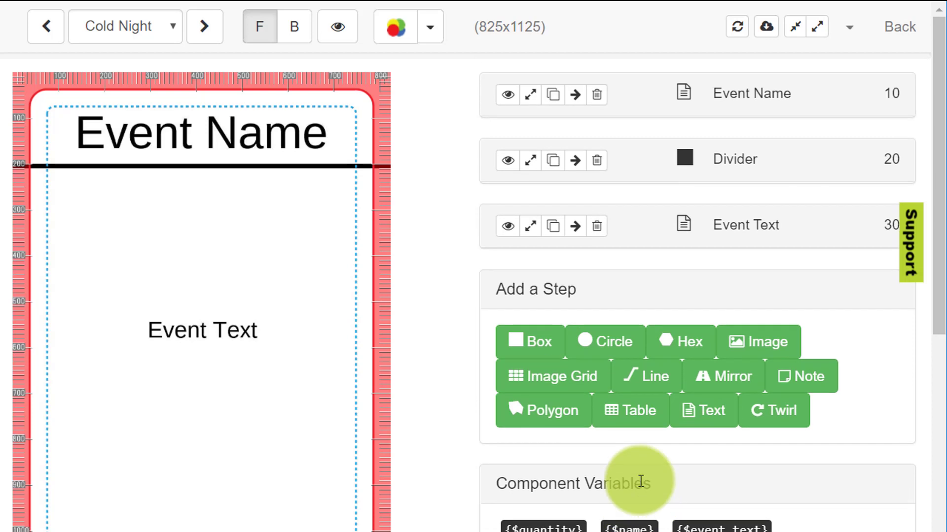
click(532, 95)
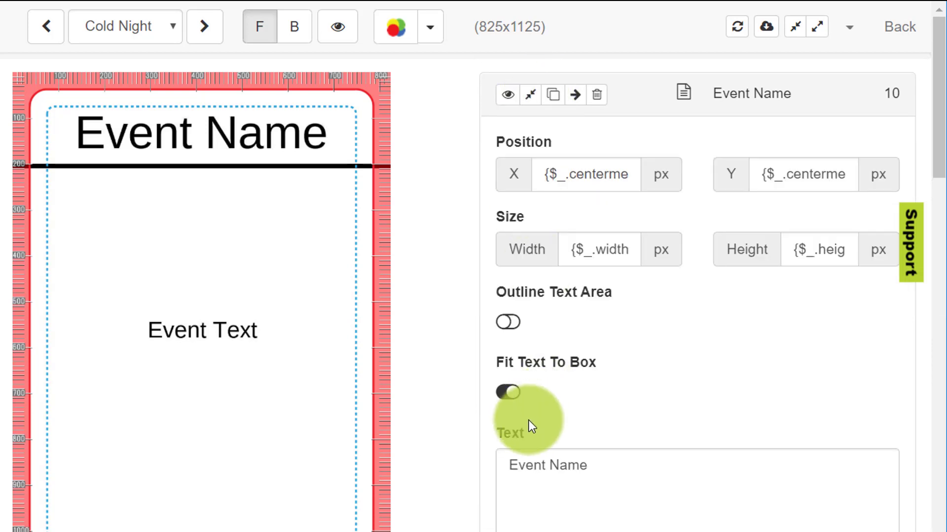
double_click(526, 465)
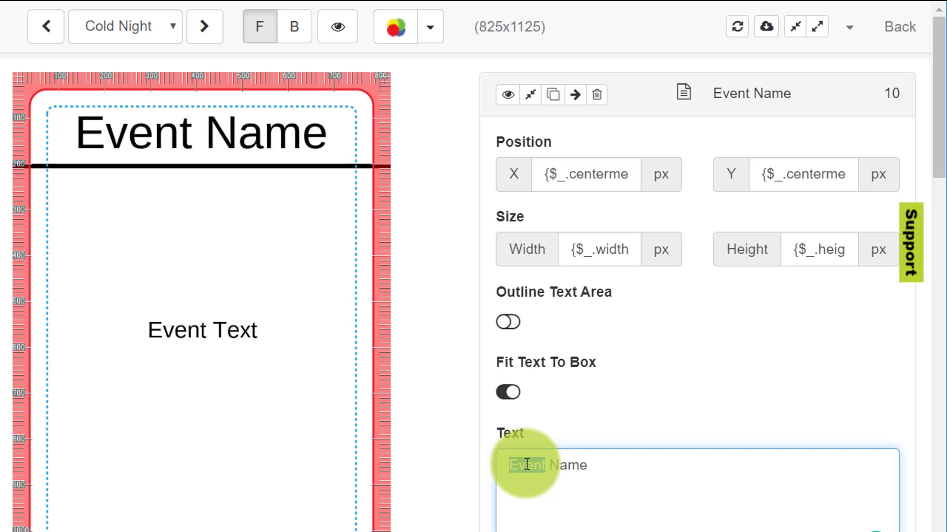
triple_click(526, 464)
key(ctrl+v)
click(533, 95)
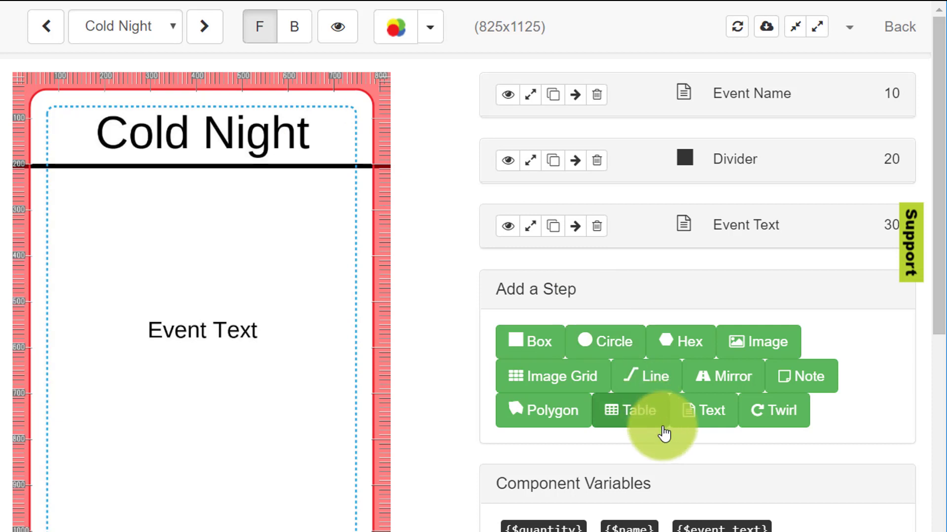
Copy the {$event_text} component variable and replace the Event Text element's text with it.
click(740, 527)
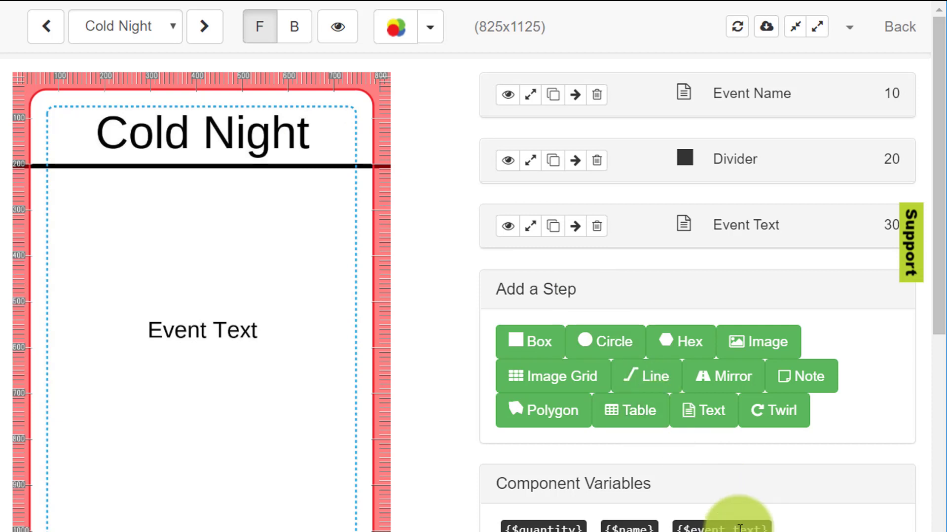
click(531, 228)
scroll(566, 361, down, 3)
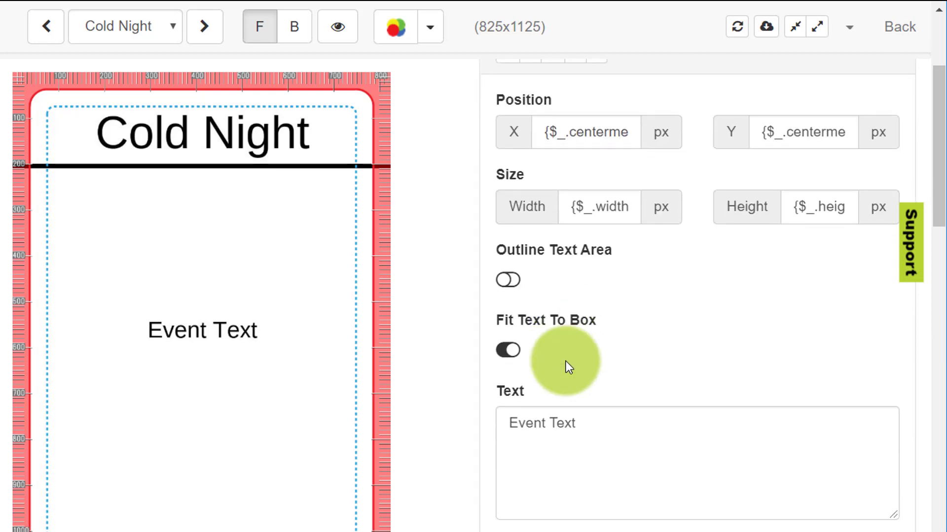
click(545, 421)
key(ctrl+a)
key(ctrl+v)
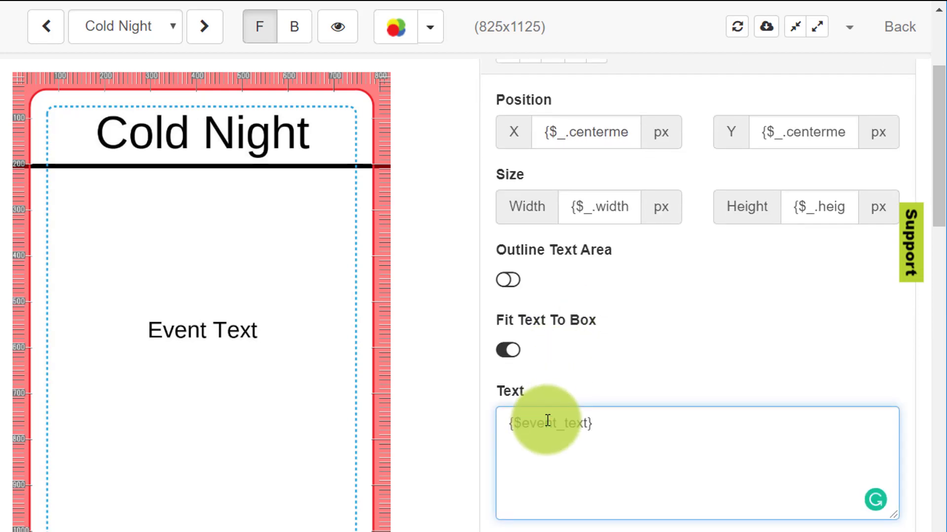
click(451, 373)
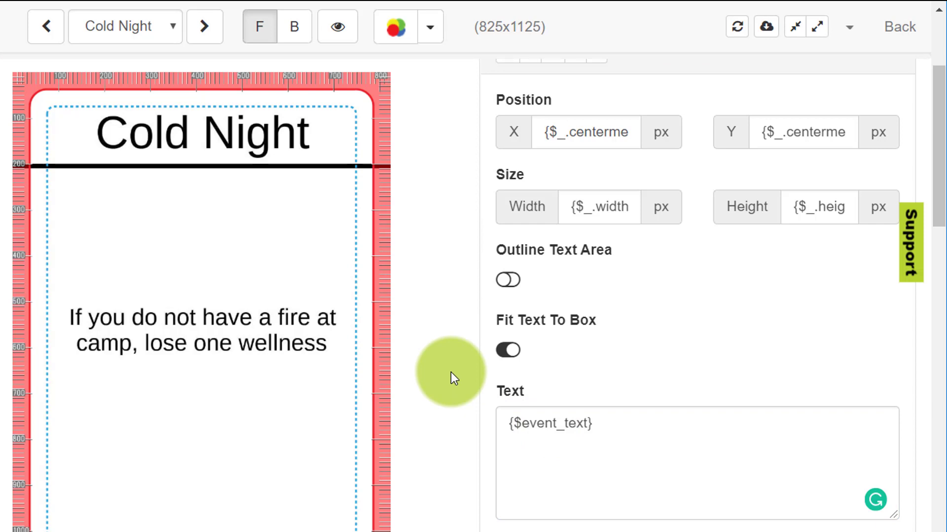
Preview other cards of the Event Deck, including Full Moon, Storm and Wild Fire, to check their titles and event texts.
click(207, 31)
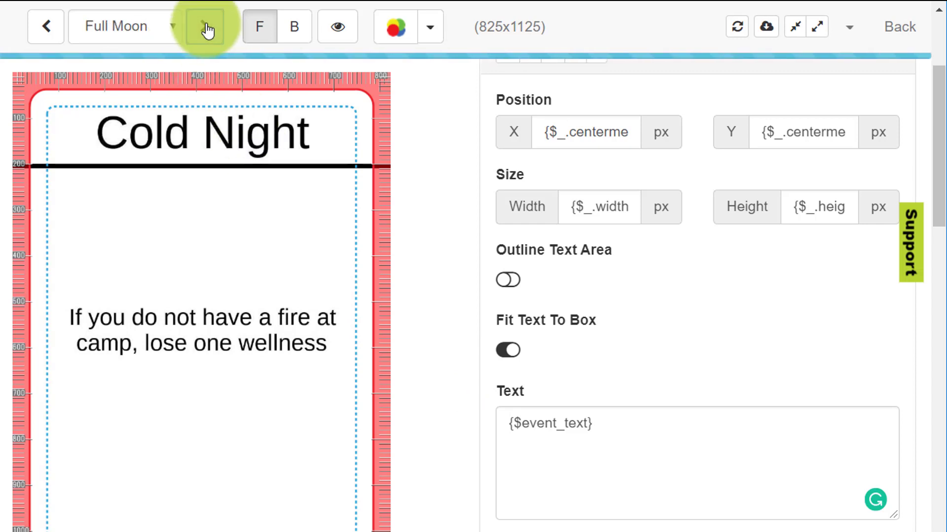
click(176, 25)
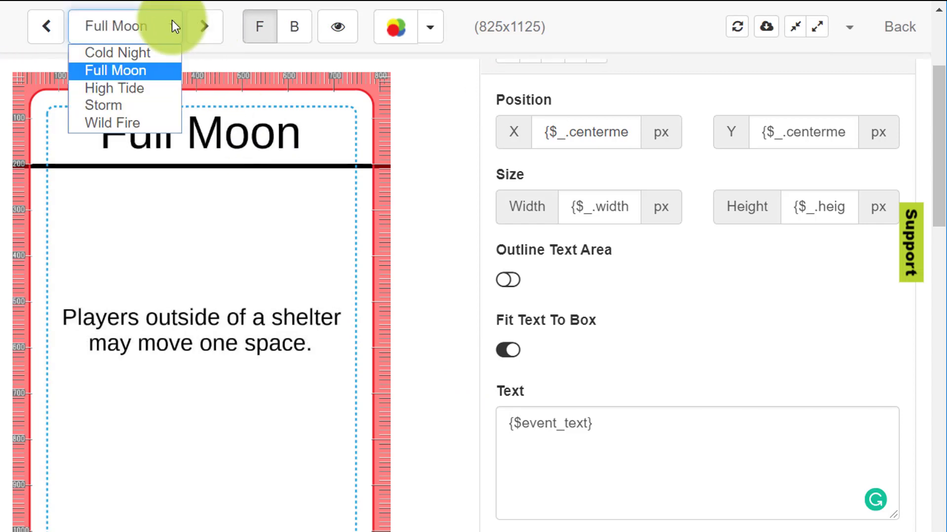
click(135, 105)
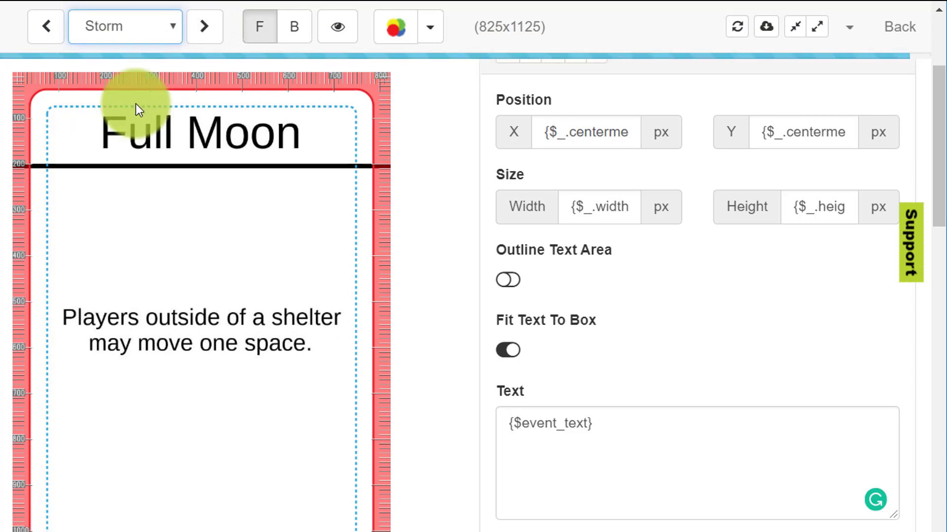
click(200, 43)
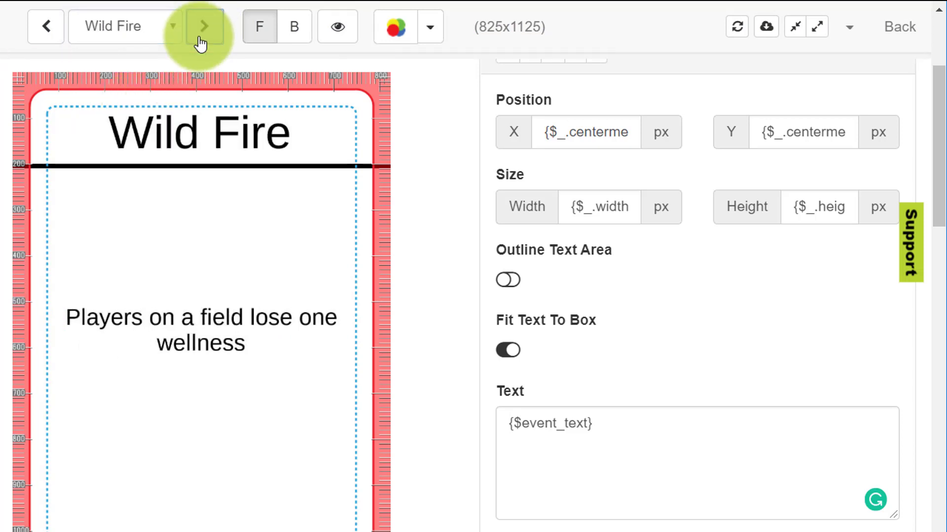
click(200, 43)
click(200, 42)
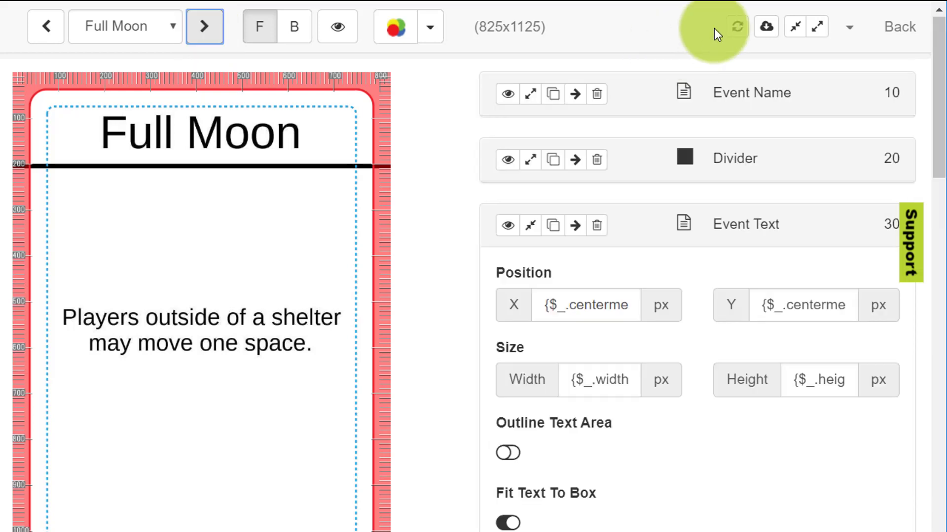
Leave the design editor and open the Component Studio help site to browse its popular articles and article categories.
click(911, 33)
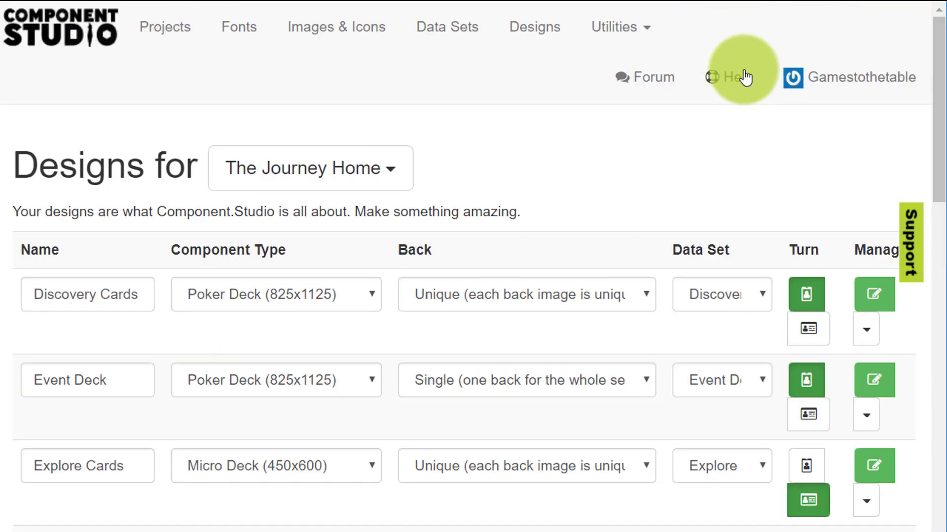
click(738, 78)
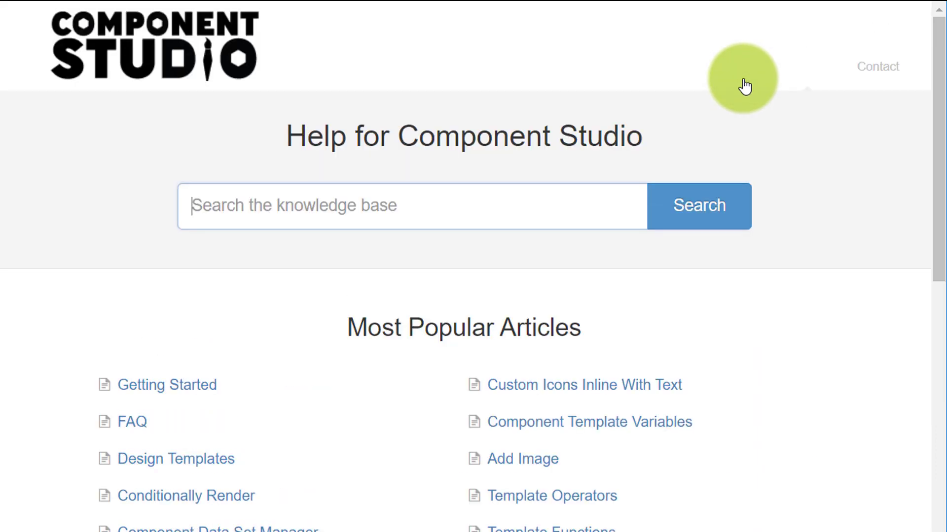
scroll(745, 86, down, 4)
scroll(744, 86, down, 2)
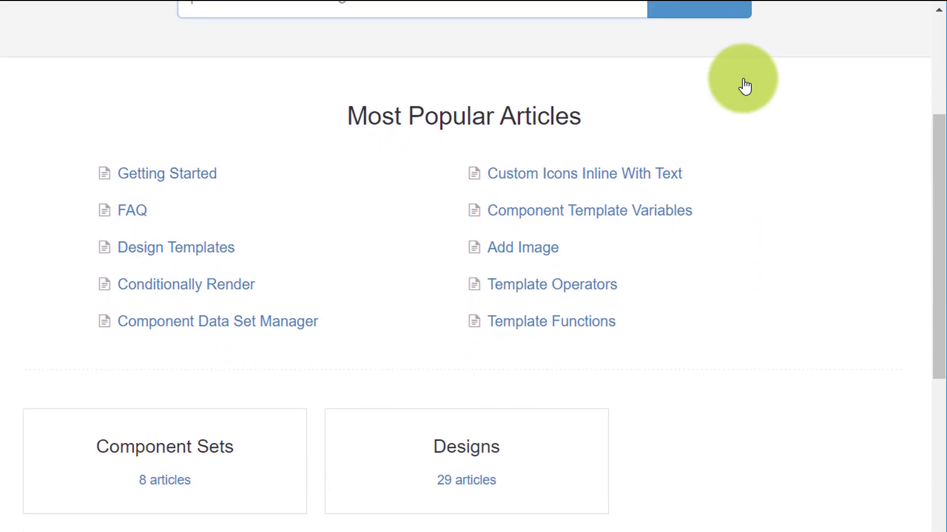